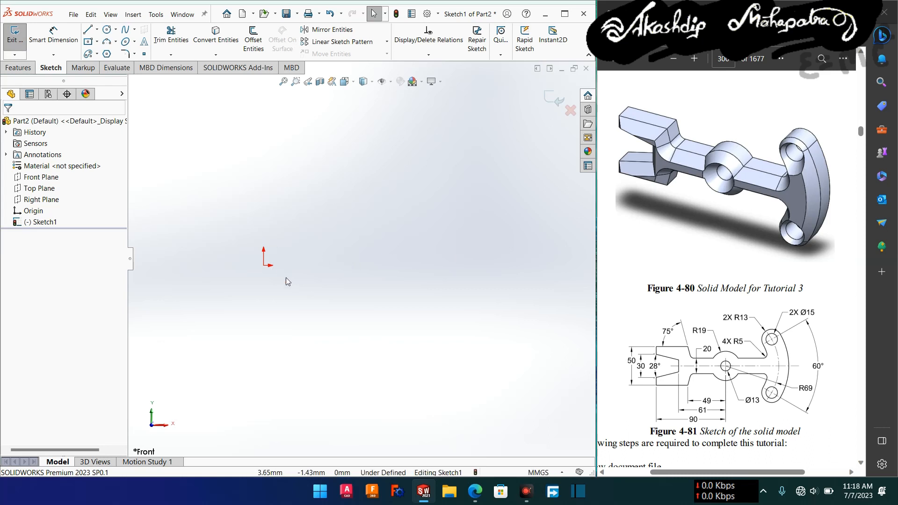
- Draw a horizontal and a vertical infinite-length construction line through the origin
mouse_move(293, 286)
ctrl+middle_down()
mouse_move(322, 288)
mouse_move(332, 278)
ctrl+middle_up()
click(96, 28)
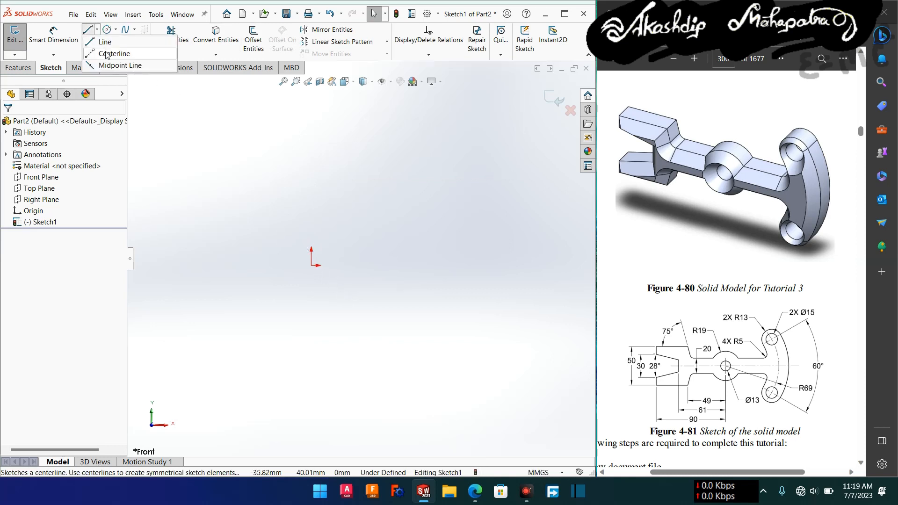
click(106, 54)
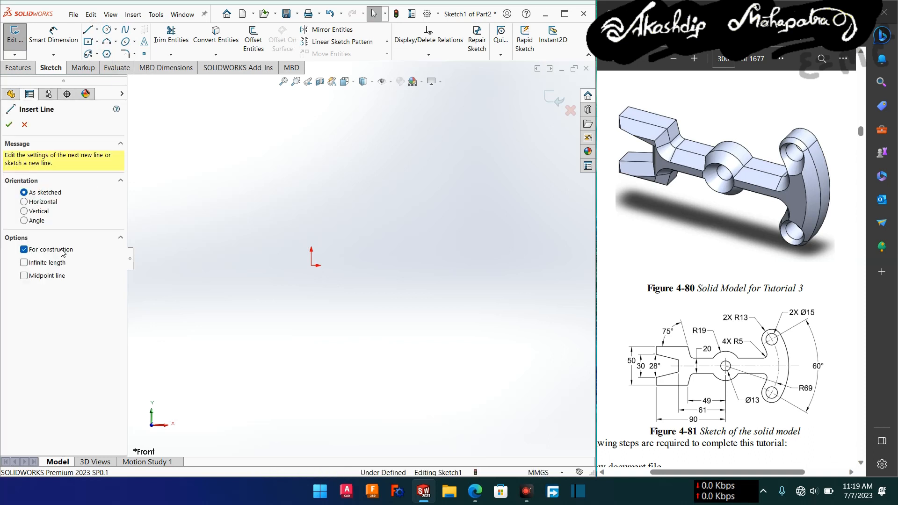
click(24, 263)
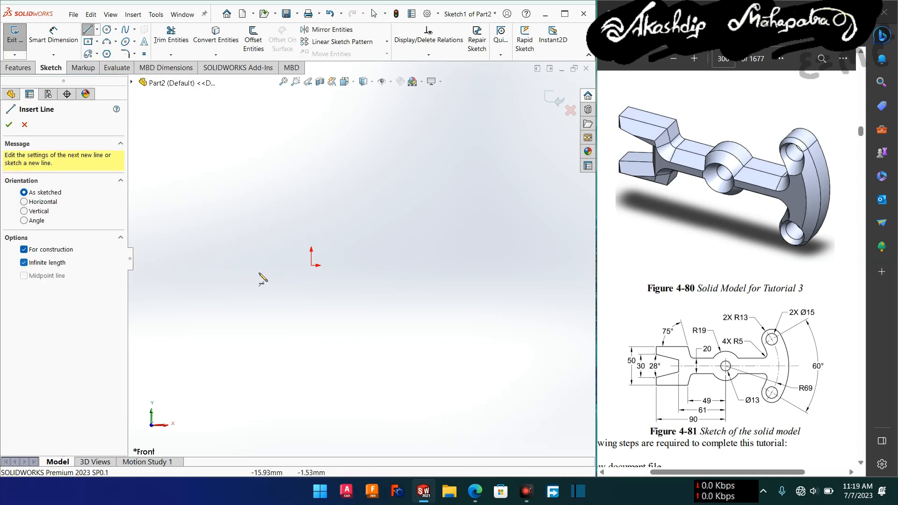
click(311, 265)
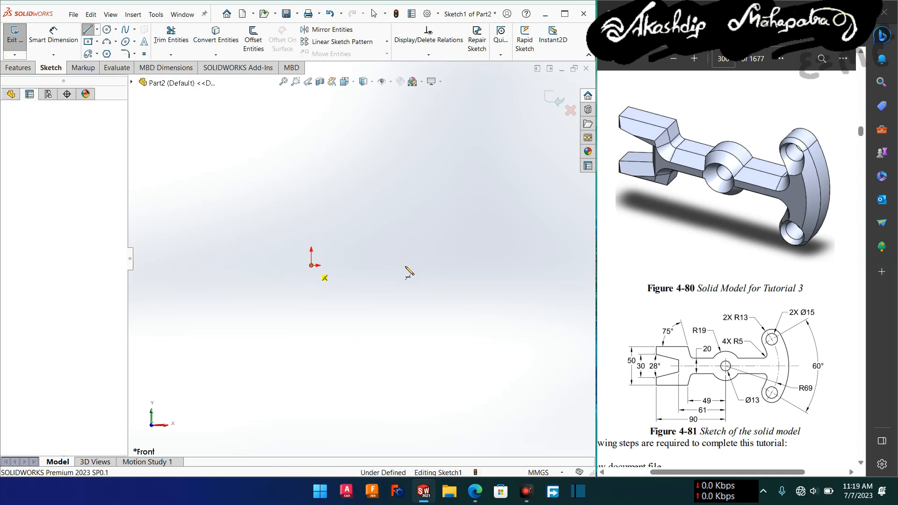
click(408, 272)
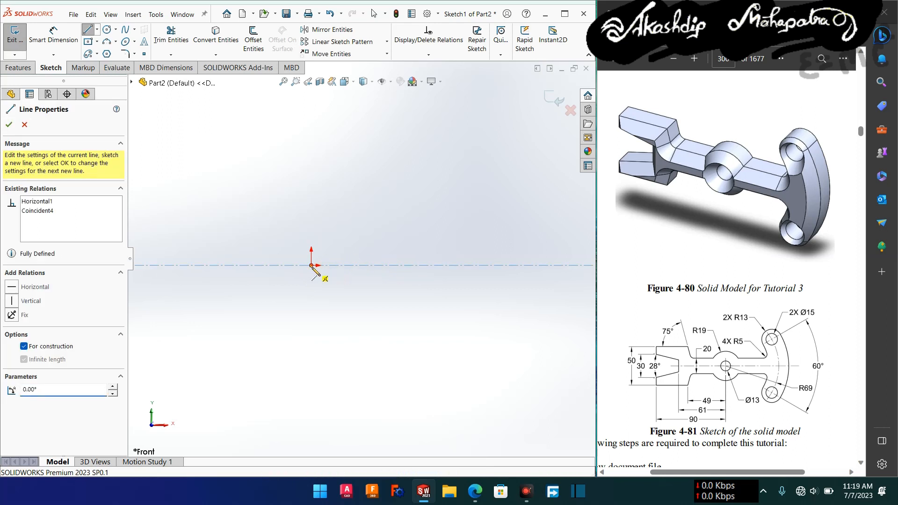
click(311, 265)
click(310, 215)
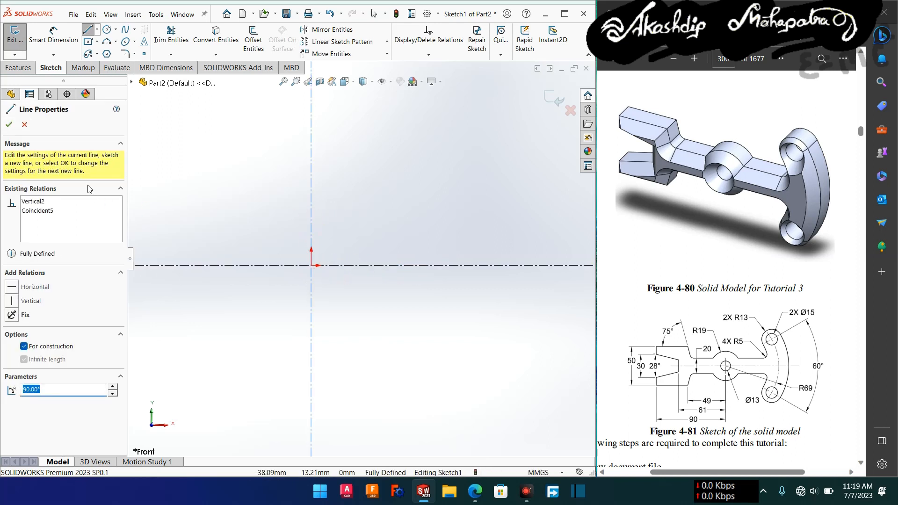
click(9, 124)
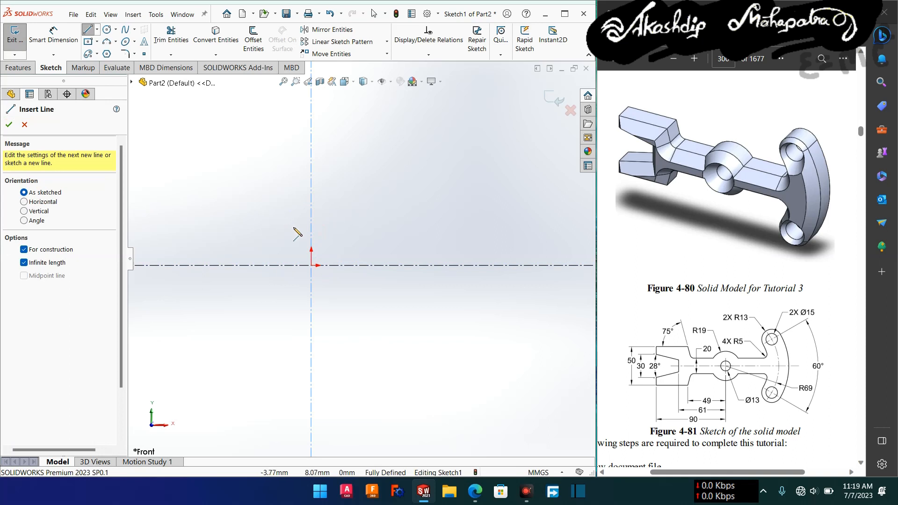
- Sketch two concentric circles centred on the origin, with radii of about 20 mm and 10 mm
click(24, 250)
right_drag(225, 198, 298, 197)
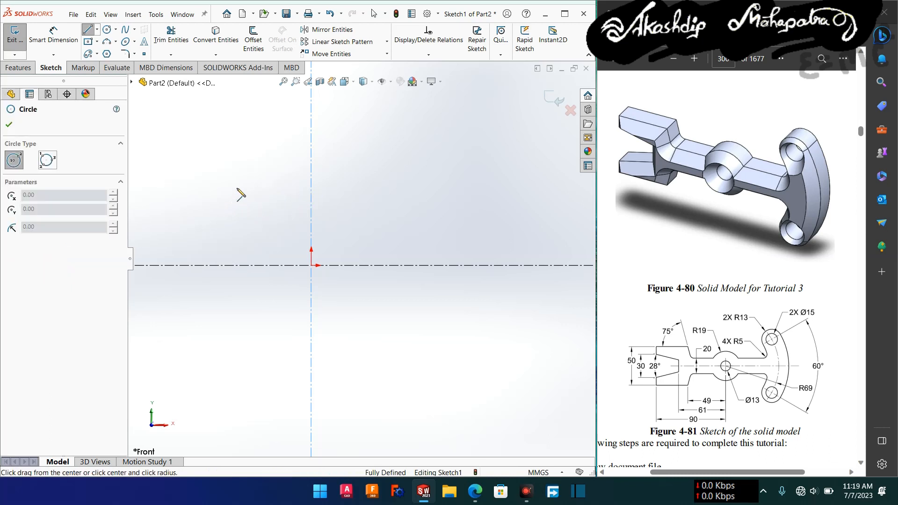
right_drag(237, 188, 308, 201)
right_drag(243, 172, 314, 175)
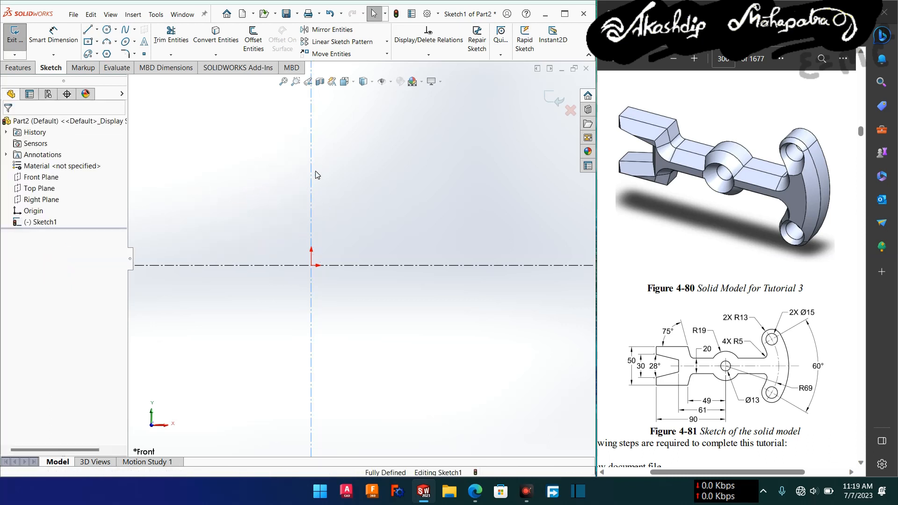
click(311, 266)
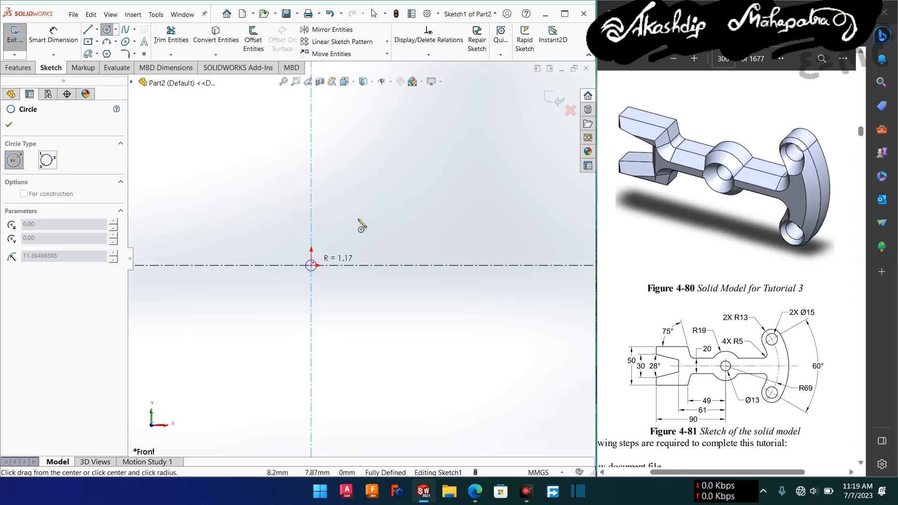
click(381, 201)
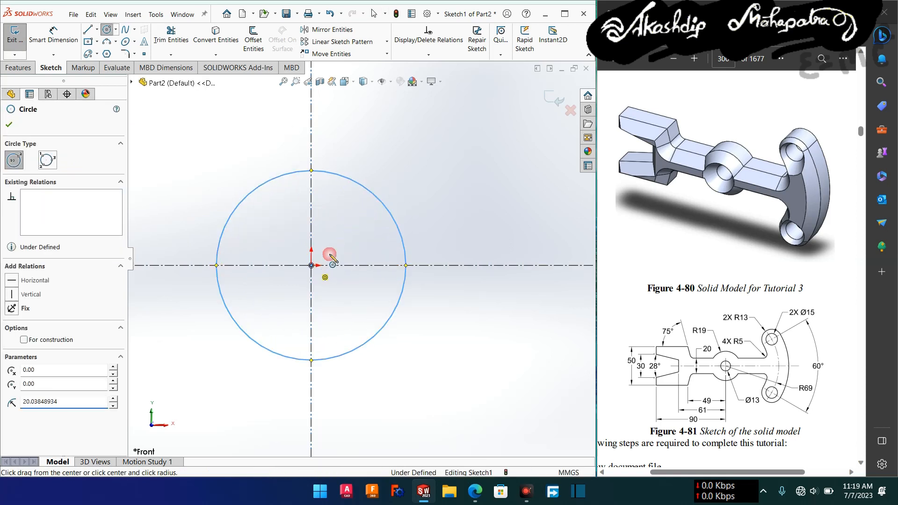
click(311, 265)
click(354, 244)
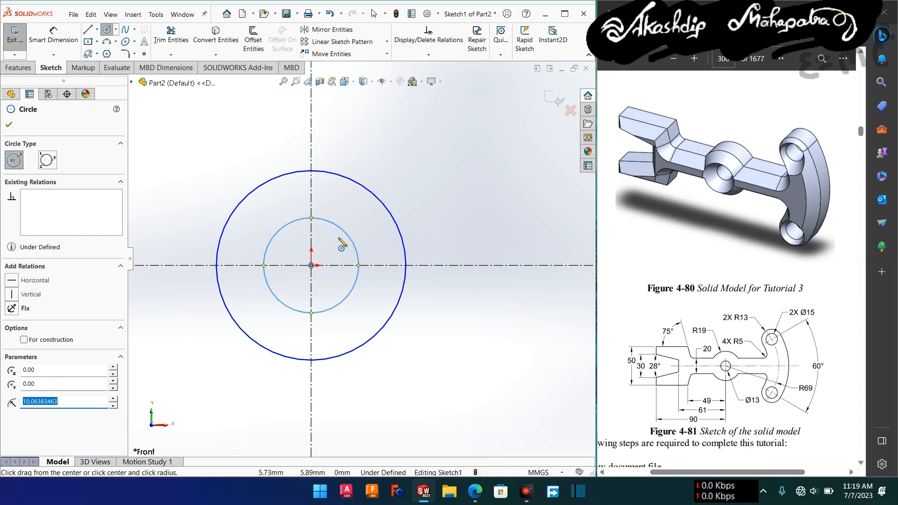
key(Escape)
- Dimension the outer circle with a diameter of 38 mm
right_drag(164, 183, 150, 128)
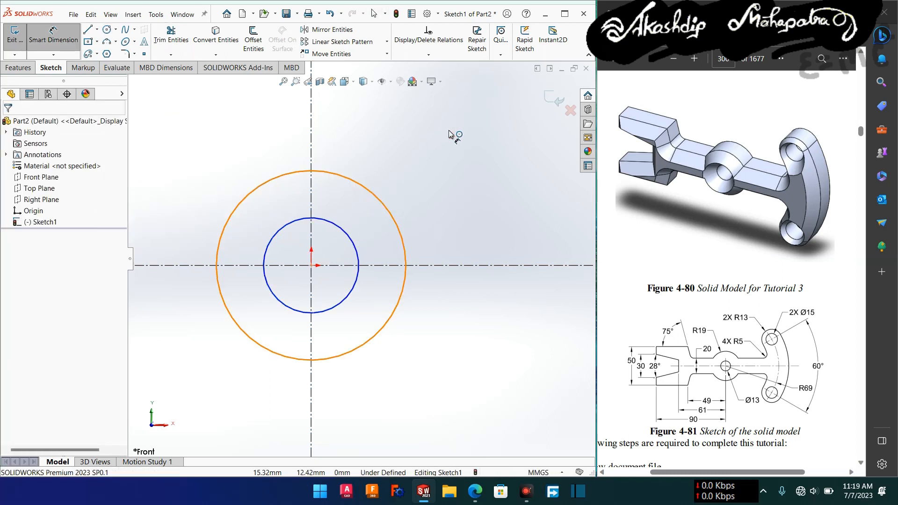
click(379, 199)
click(444, 133)
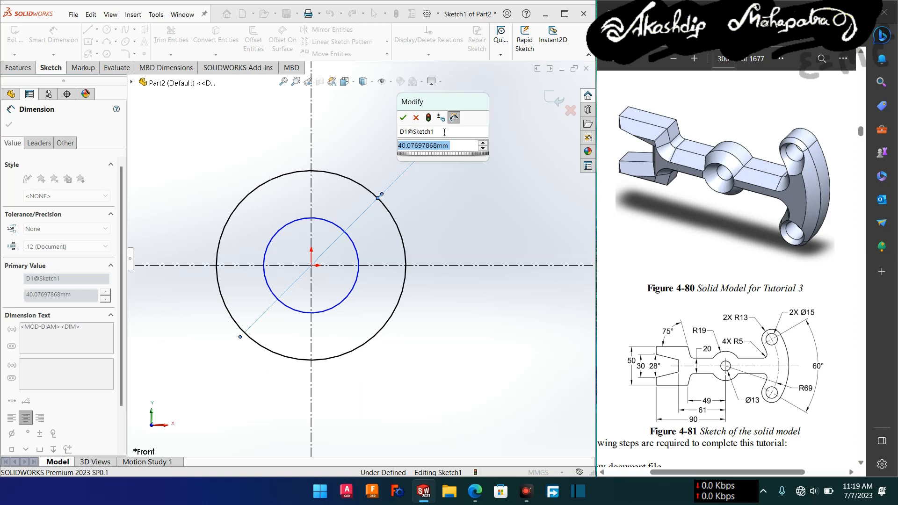
text(38)
key(Return)
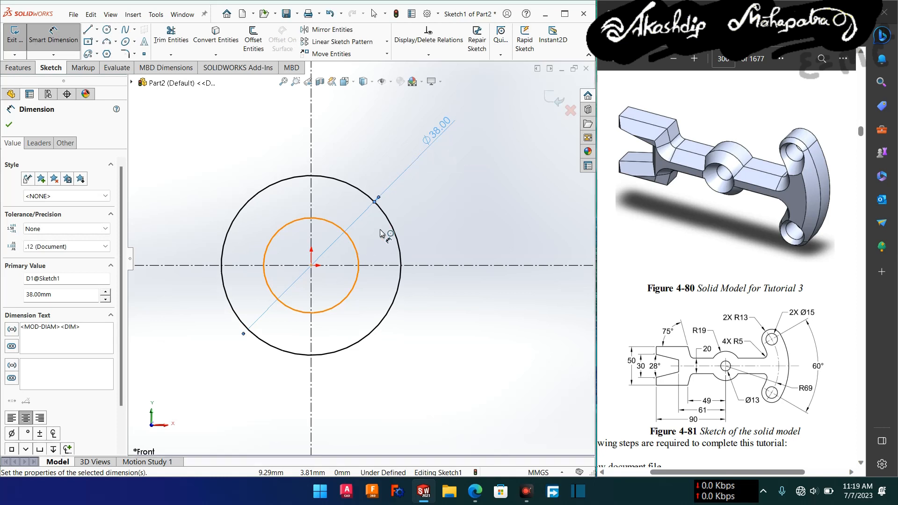
- Dimension the inner circle with a diameter of 13 mm
click(414, 207)
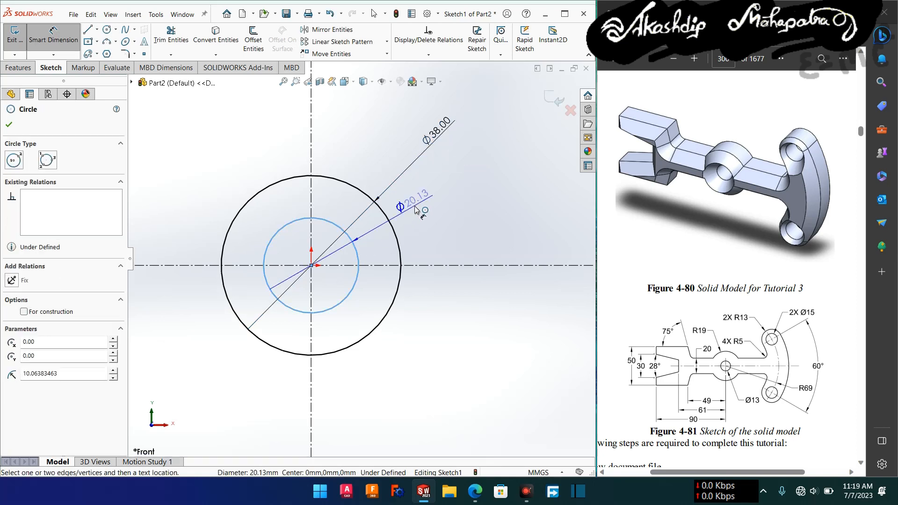
click(415, 209)
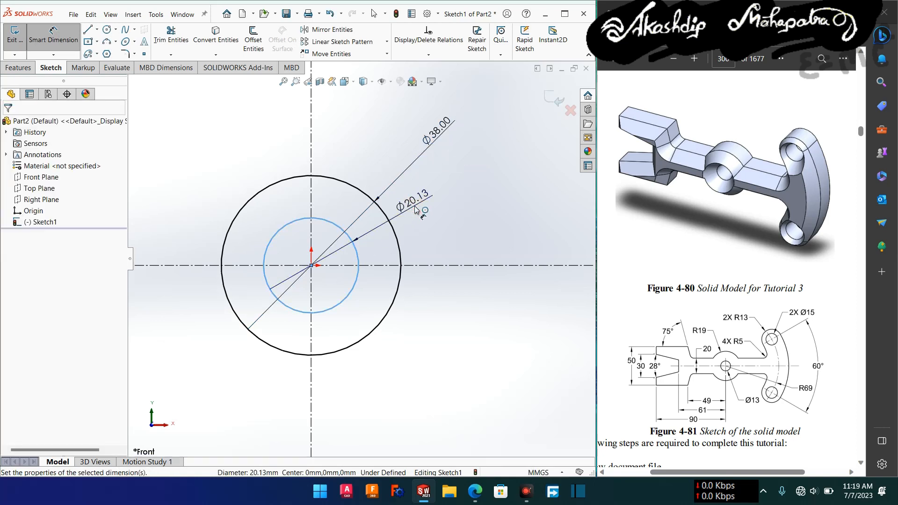
text(13)
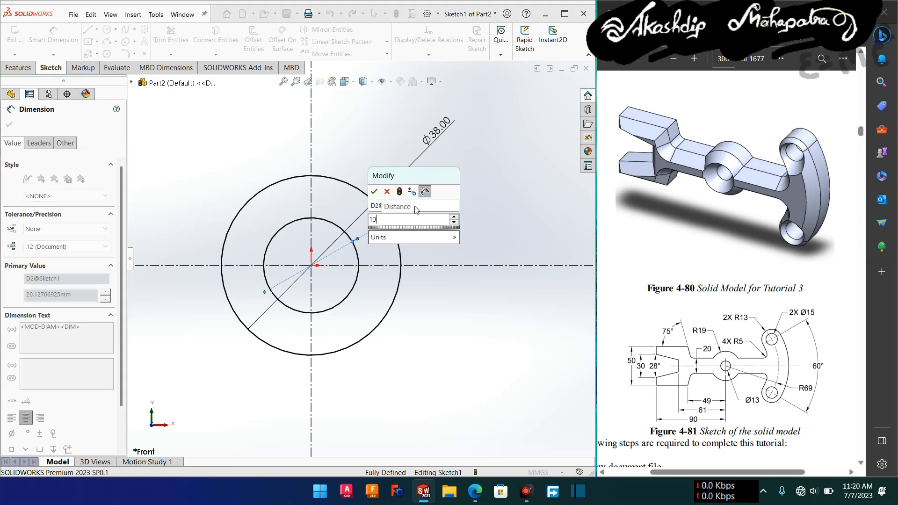
key(Escape)
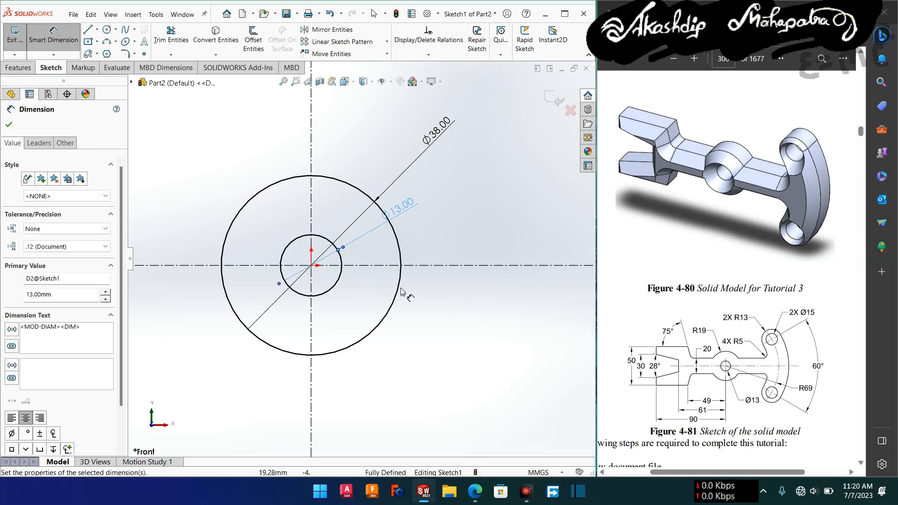
click(9, 124)
key(Escape)
- Sketch a centerpoint arc slot about the origin, right of the circles, about 46 mm in radius, 46° in sweep and 11.5 mm wide
right_drag(228, 130, 154, 90)
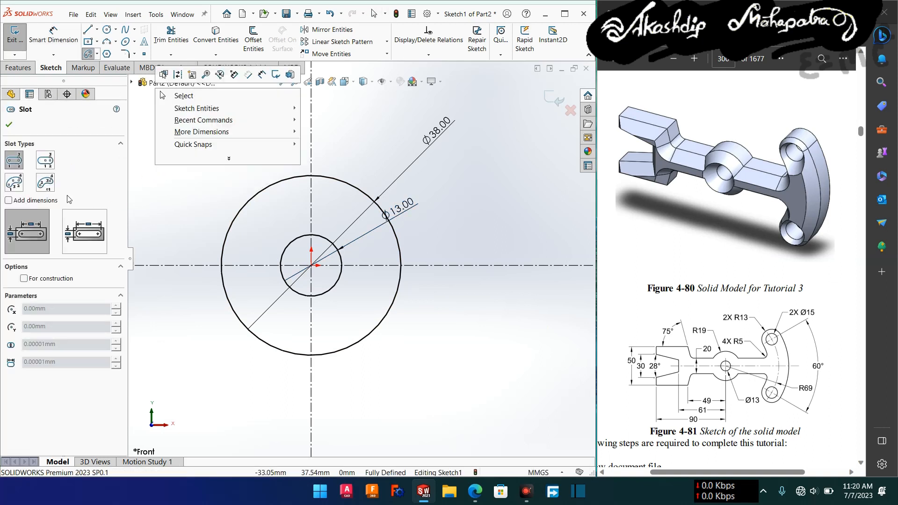
key(Escape)
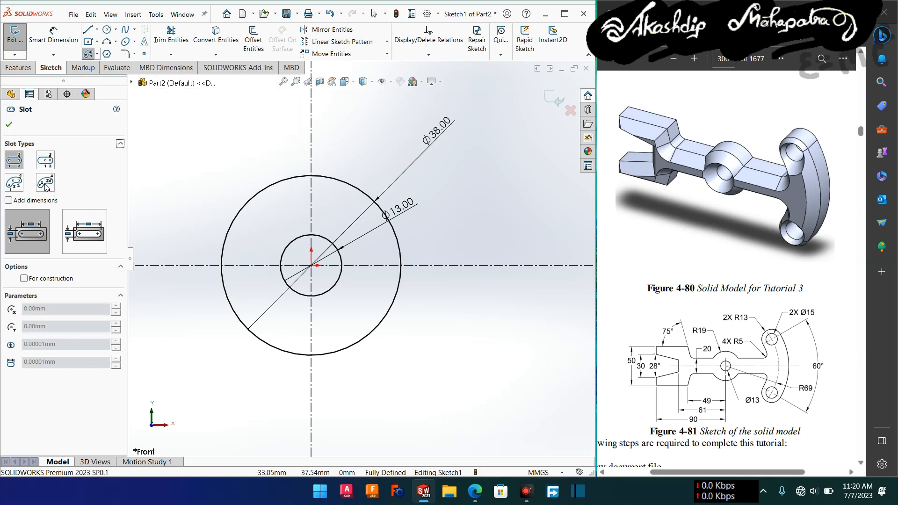
click(99, 54)
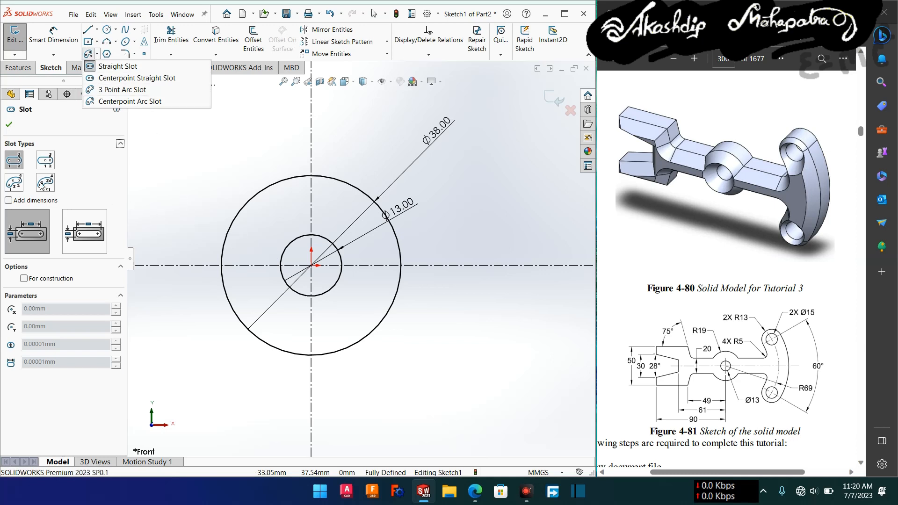
click(130, 101)
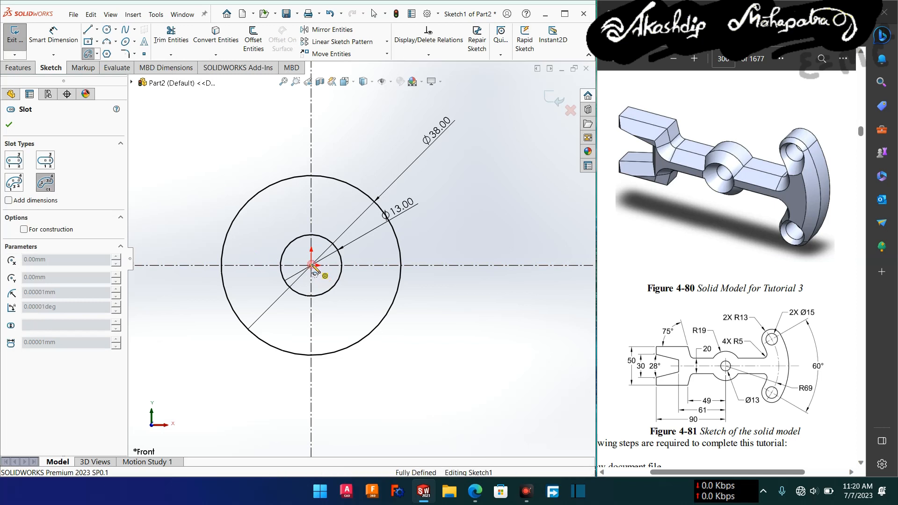
click(311, 266)
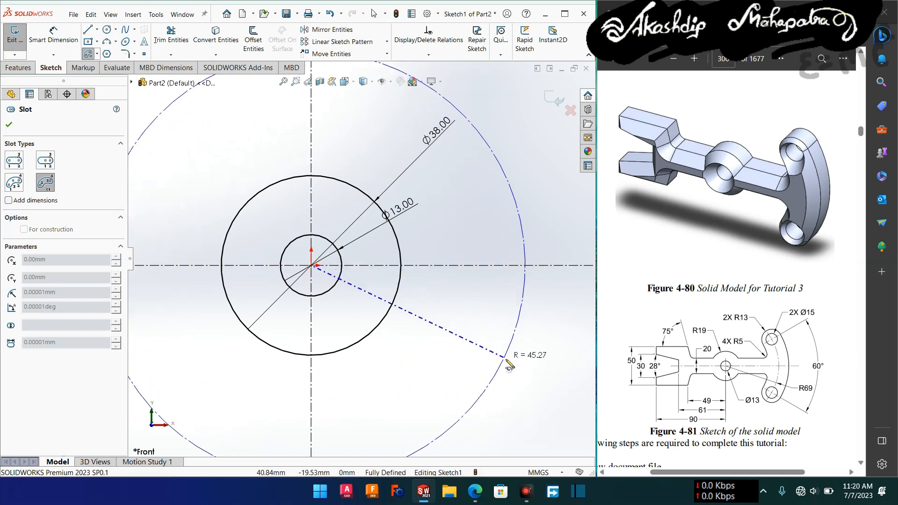
click(508, 358)
click(514, 187)
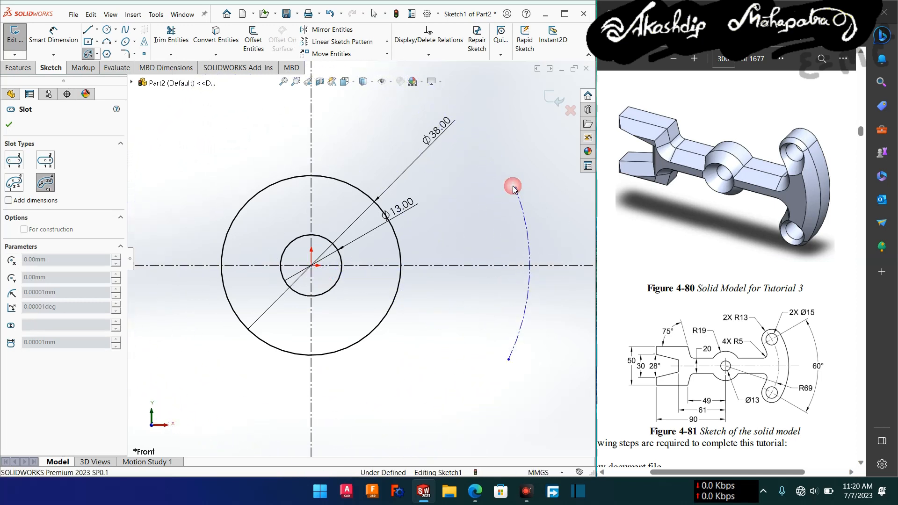
click(539, 174)
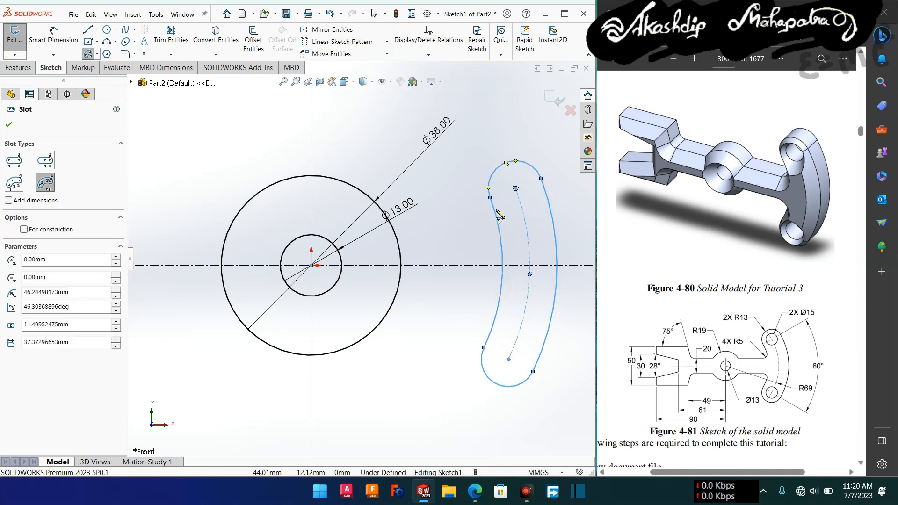
click(8, 126)
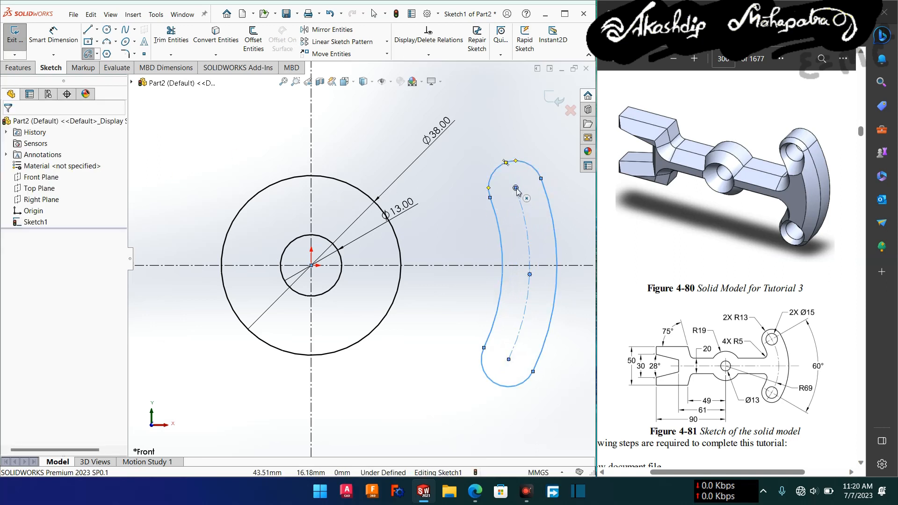
- Make the arc slot's two end centre points symmetric about the horizontal centerline
click(508, 360)
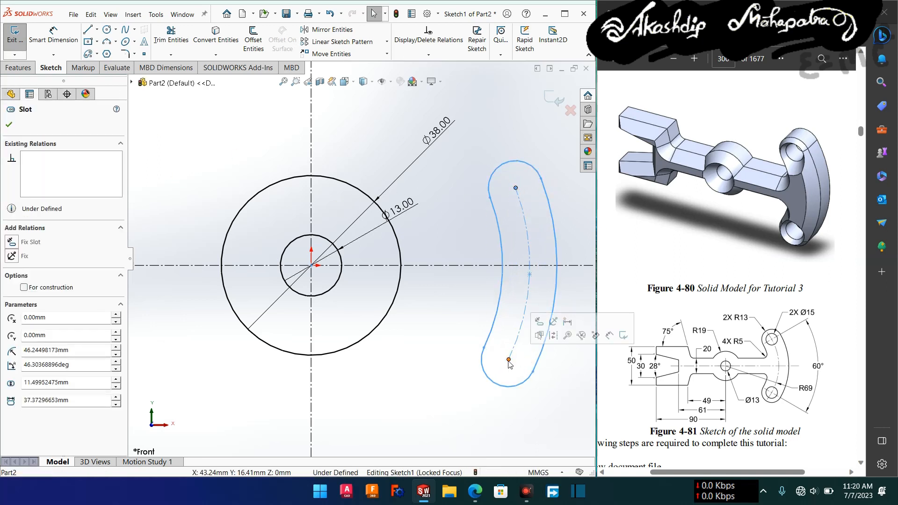
ctrl+click(469, 265)
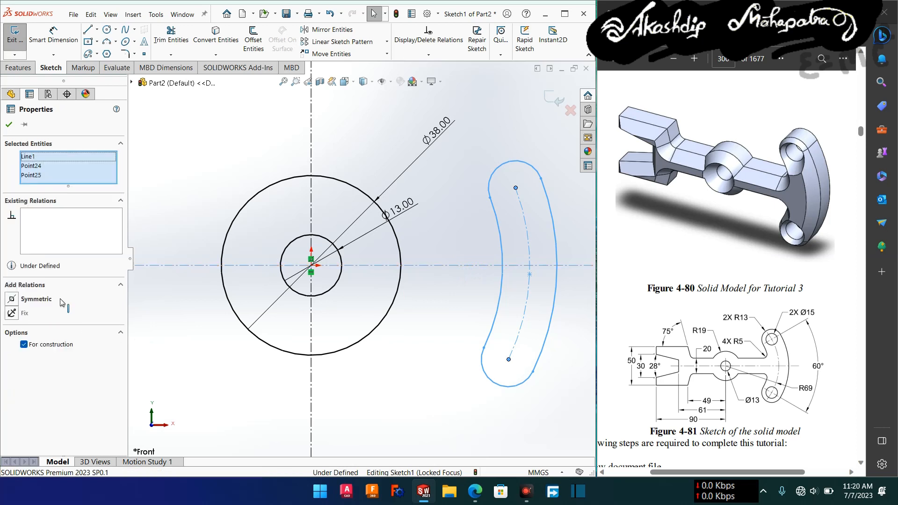
click(36, 299)
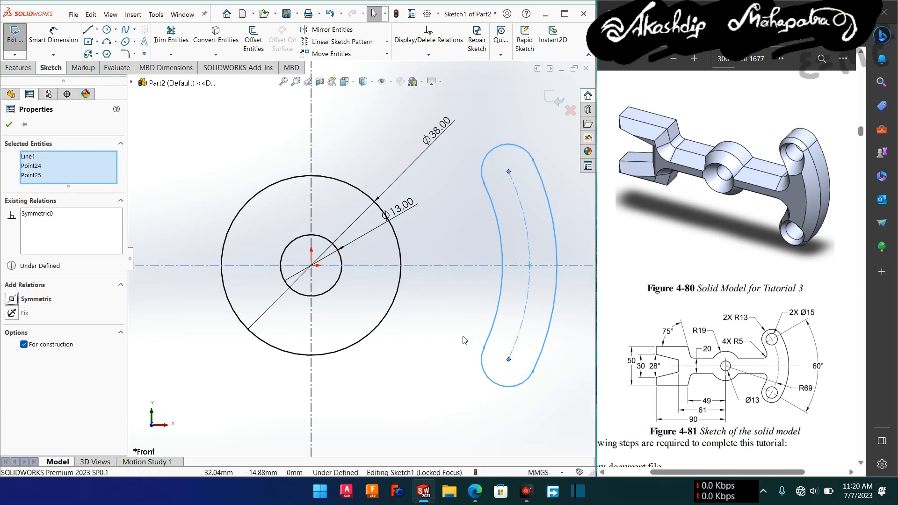
- Dimension the arc slot's centre arc with a radius of 69 mm
ctrl+middle_drag(463, 340, 387, 326)
right_drag(301, 276, 301, 216)
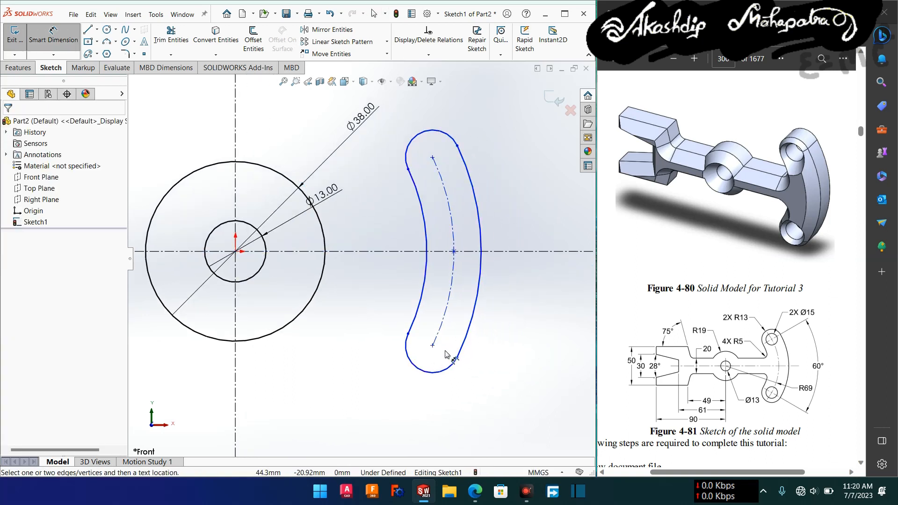
click(449, 312)
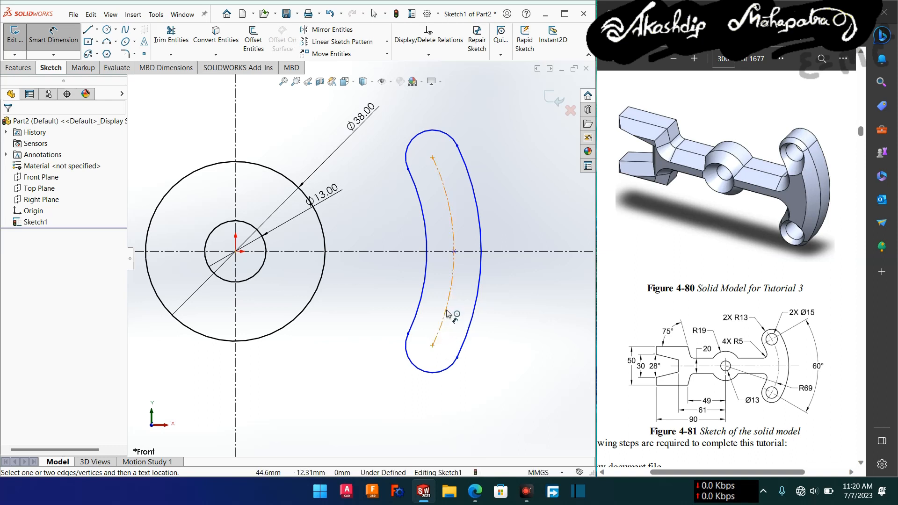
click(521, 343)
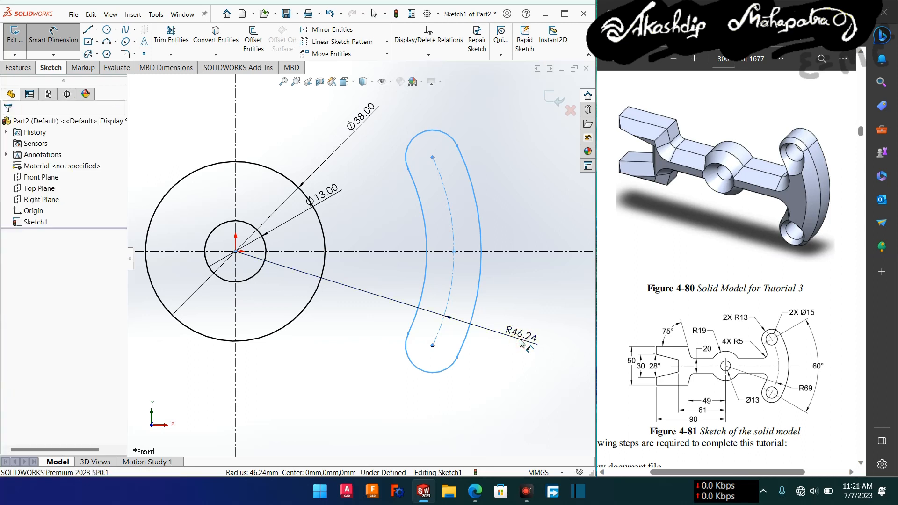
double_click(520, 342)
text(6)
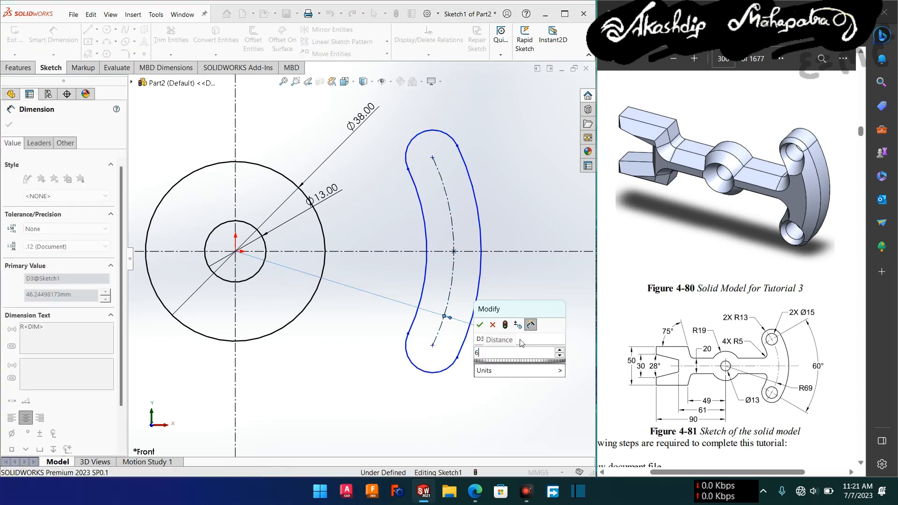
text(9)
key(Return)
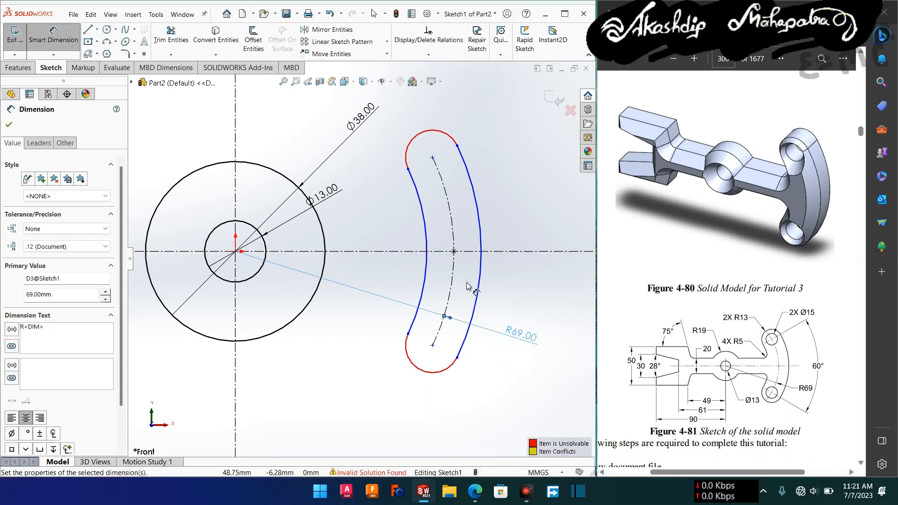
key(Escape)
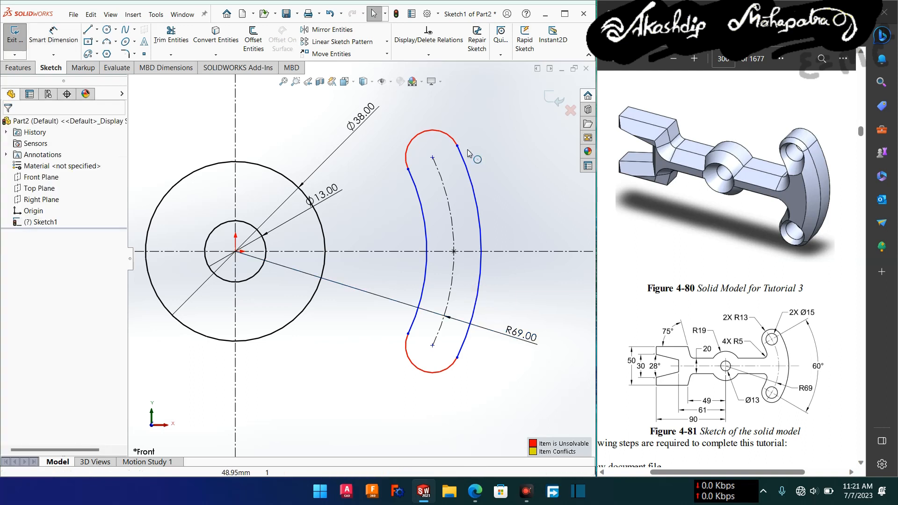
mouse_move(495, 113)
mouse_down()
mouse_move(402, 431)
mouse_move(400, 422)
mouse_up()
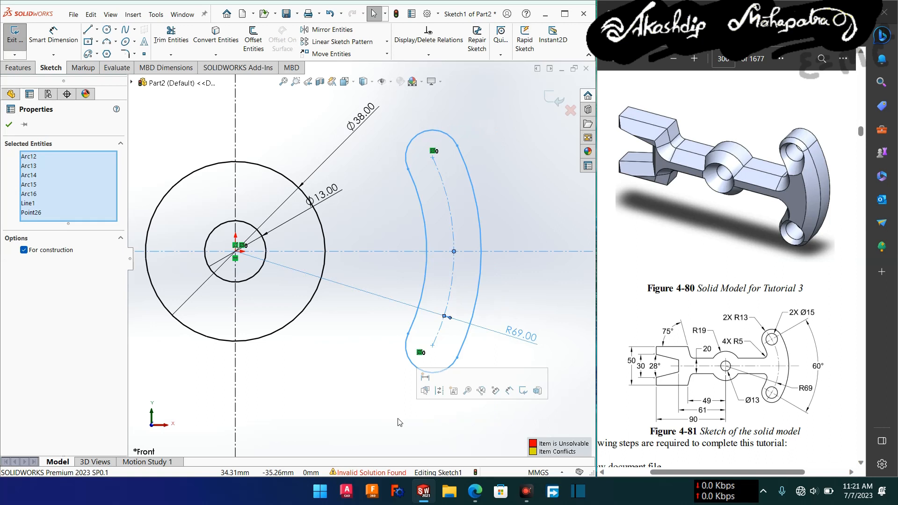
click(450, 398)
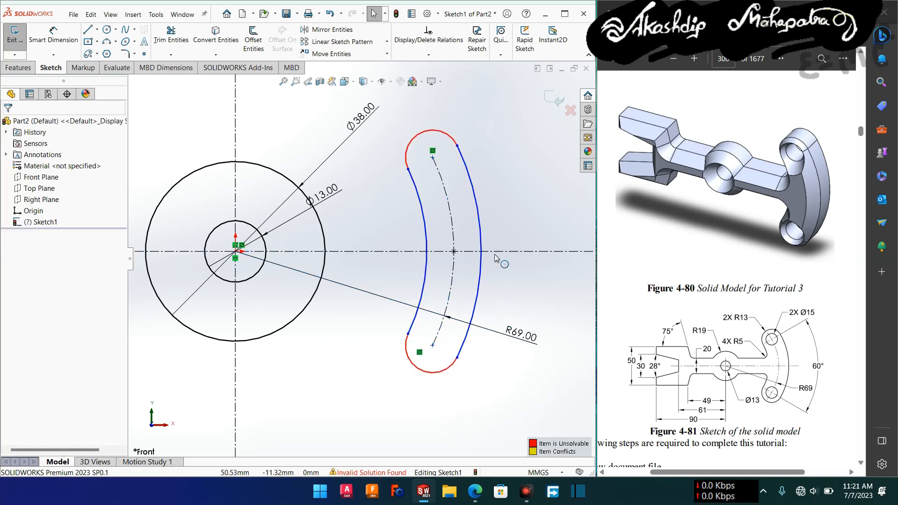
mouse_move(525, 156)
mouse_down()
mouse_move(383, 233)
mouse_move(473, 209)
mouse_move(519, 164)
mouse_up()
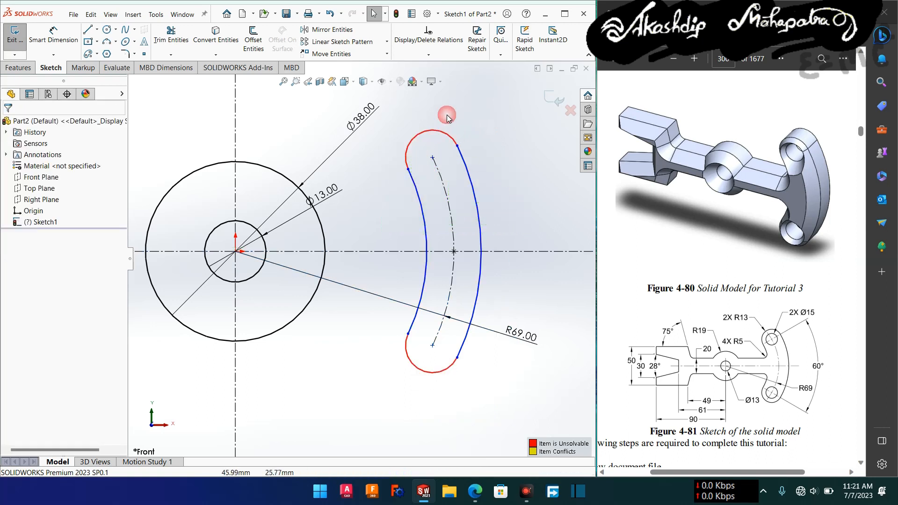
drag(441, 105, 504, 189)
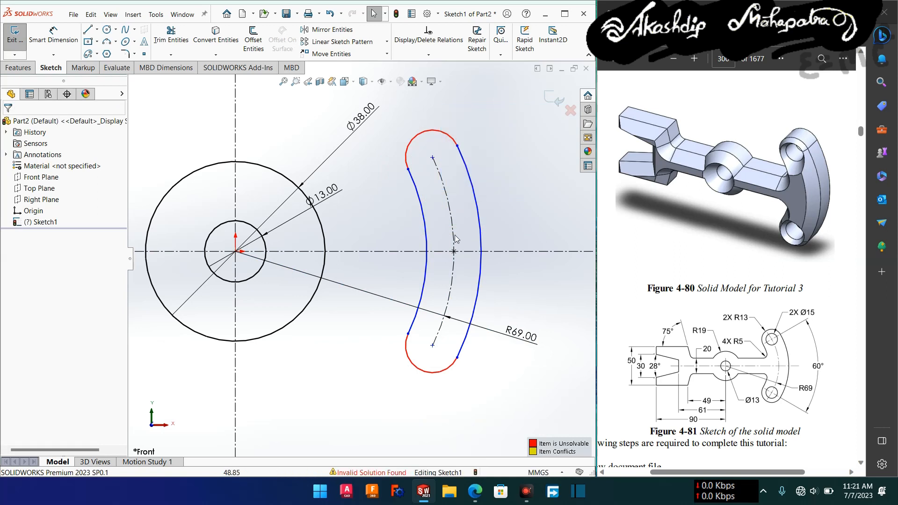
drag(374, 184, 526, 238)
mouse_move(366, 125)
mouse_down()
mouse_move(496, 409)
mouse_move(495, 401)
mouse_up()
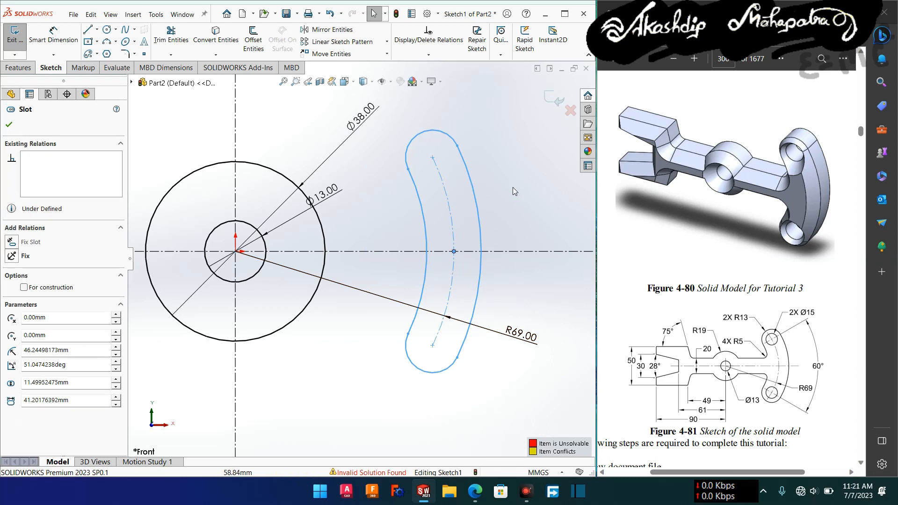
click(11, 124)
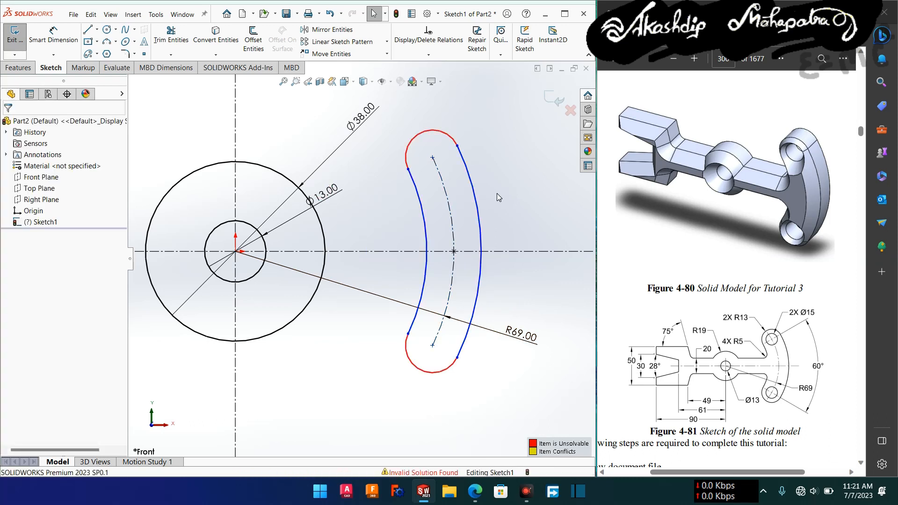
drag(512, 188, 520, 188)
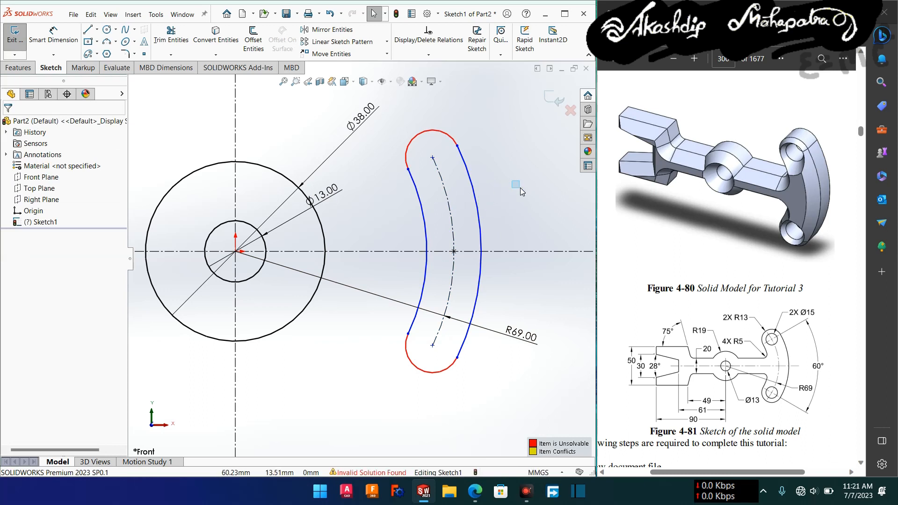
drag(479, 213, 388, 242)
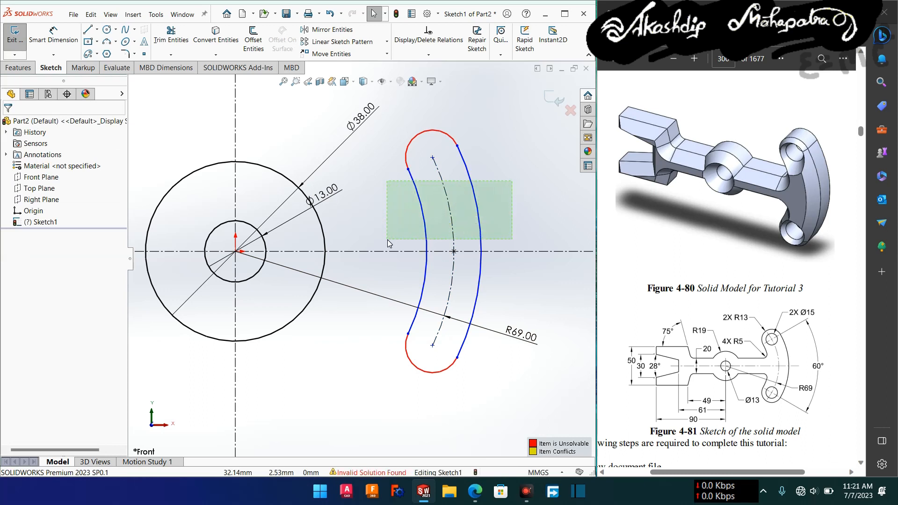
drag(387, 239, 387, 239)
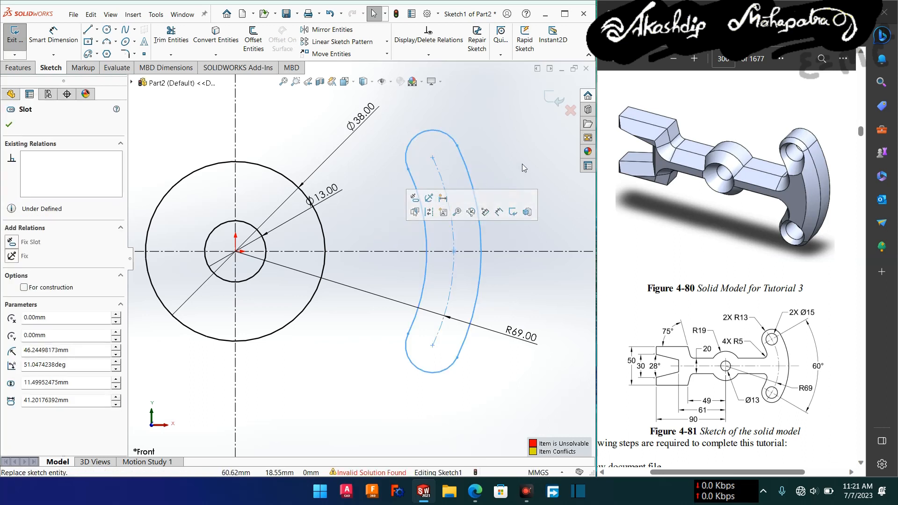
click(518, 200)
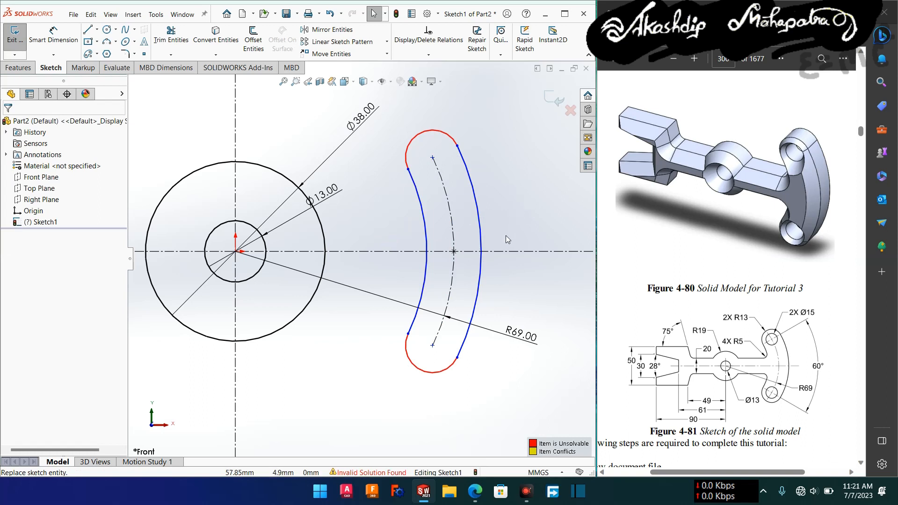
drag(491, 107, 374, 420)
key(Delete)
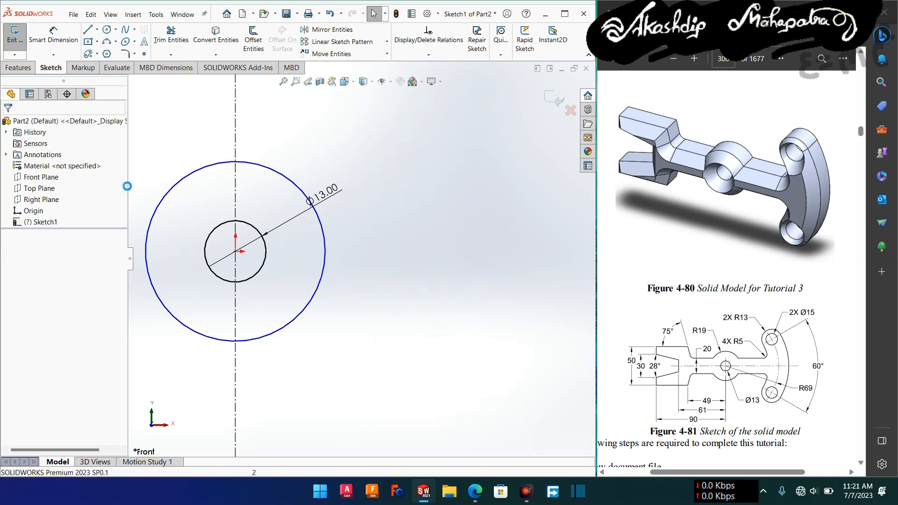
click(97, 54)
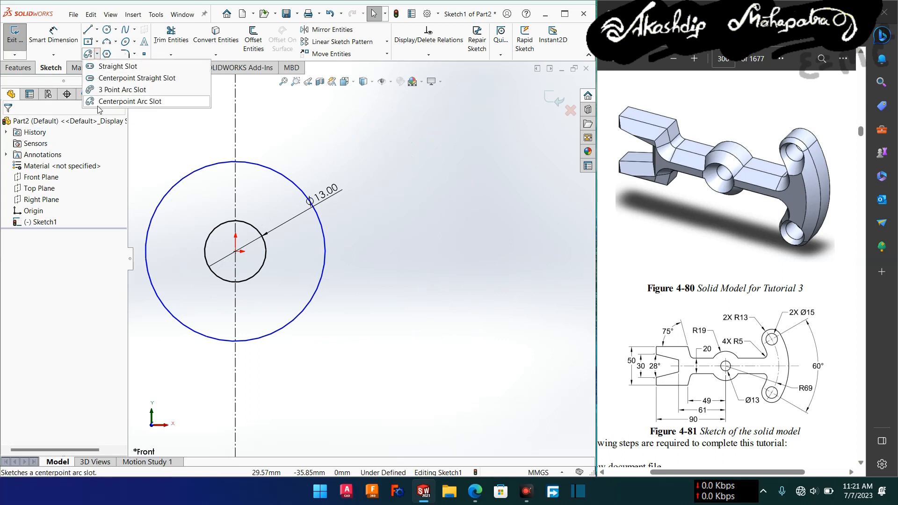
click(106, 102)
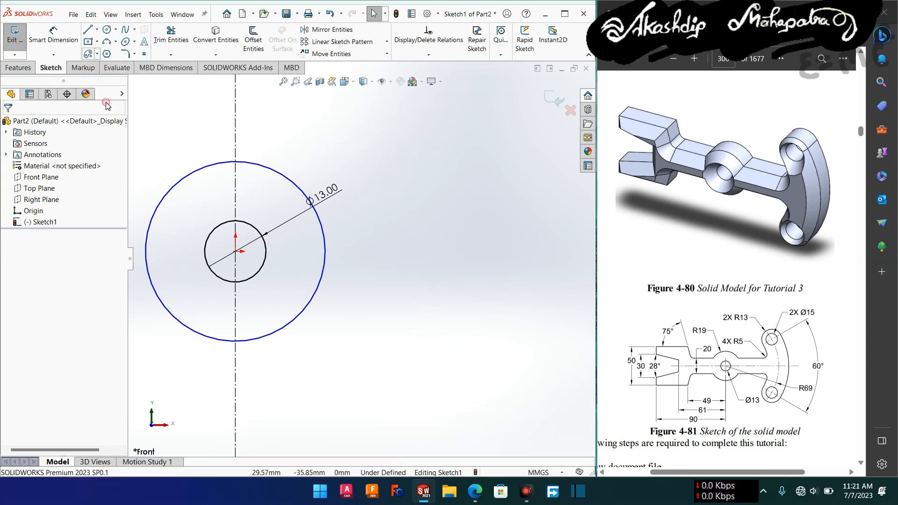
click(235, 251)
click(487, 331)
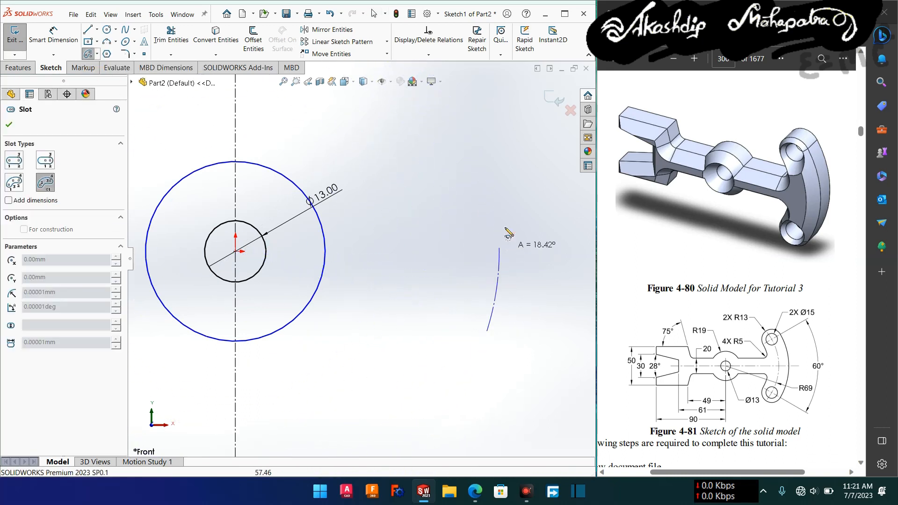
click(491, 187)
click(512, 172)
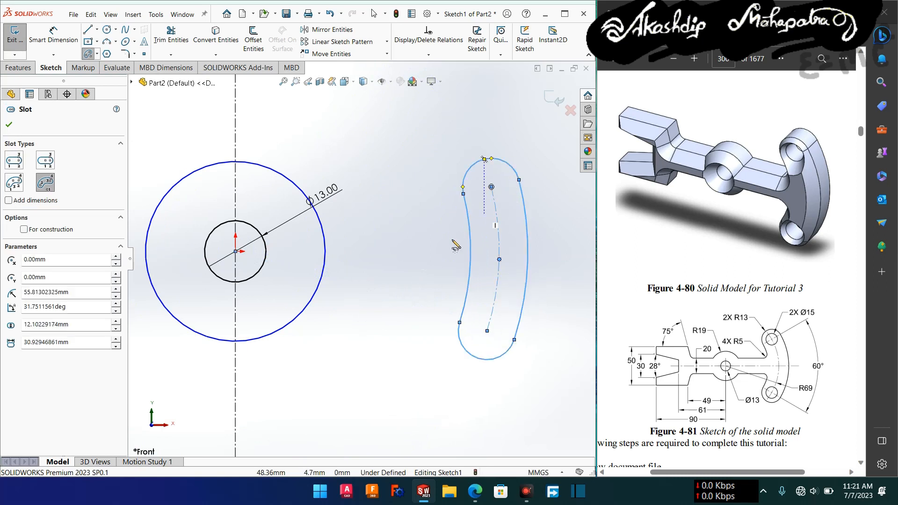
key(Escape)
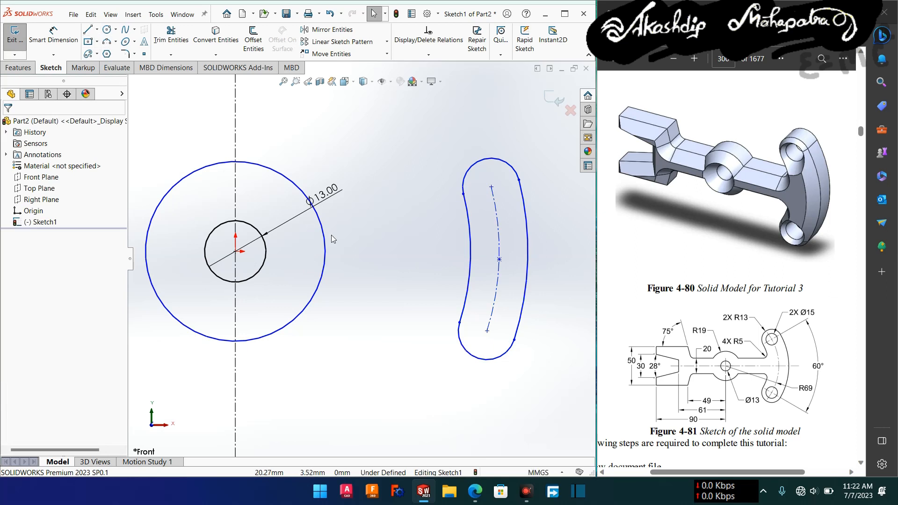
key(ctrl+z)
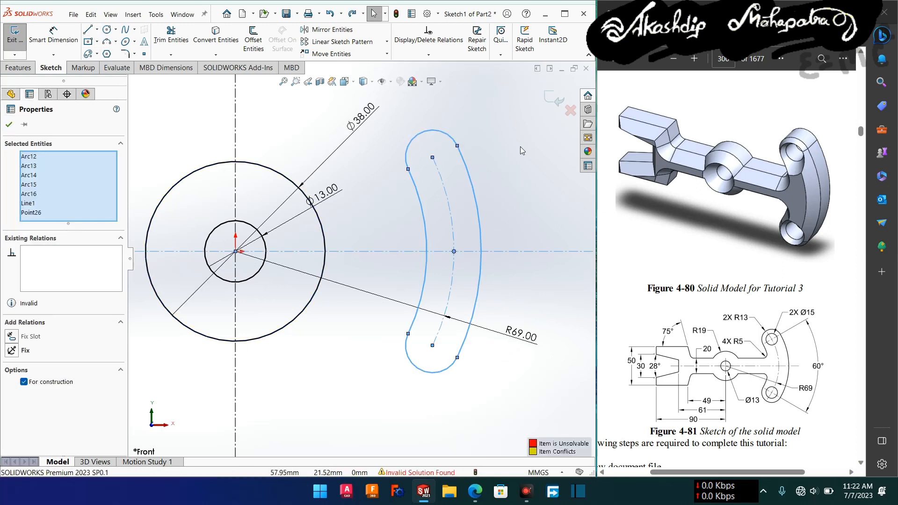
- Delete the existing arc slot and sketch a new centerpoint arc slot about the origin, about 58 mm in radius, 30° in sweep and 12 mm wide
drag(525, 146, 399, 206)
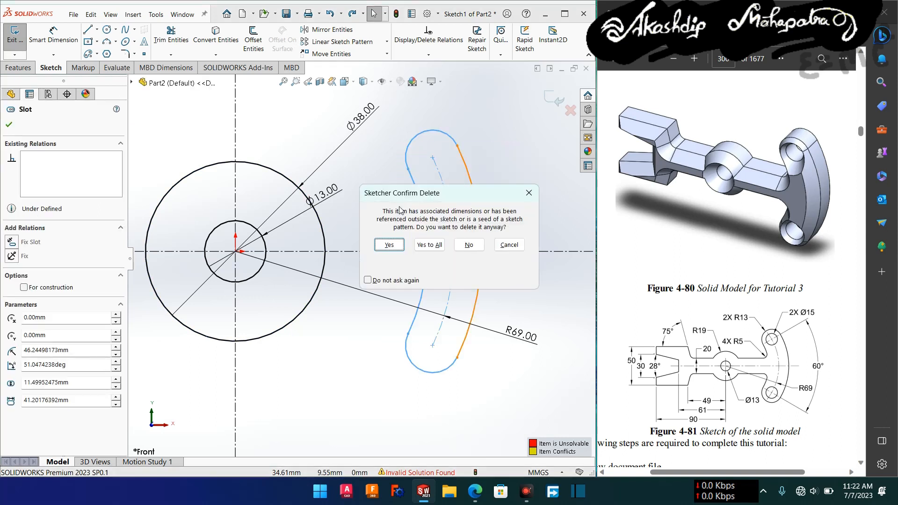
click(433, 245)
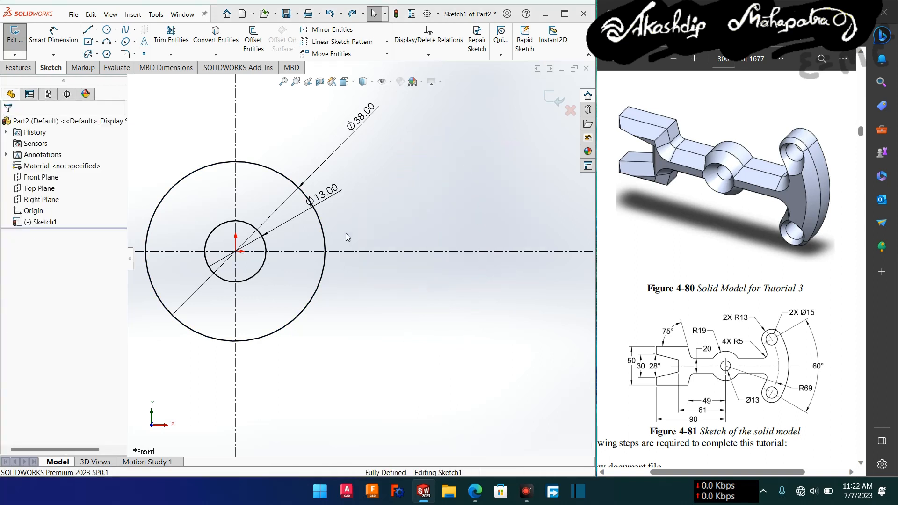
click(97, 53)
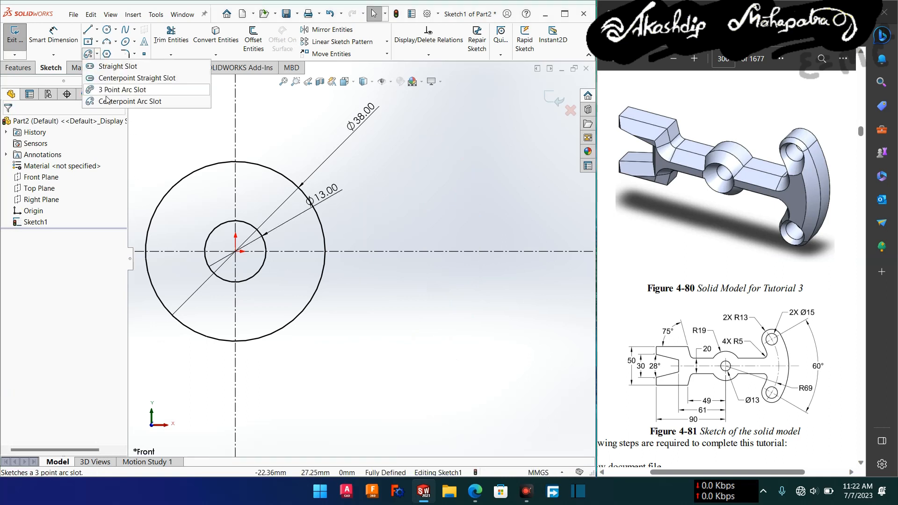
click(190, 162)
key(Return)
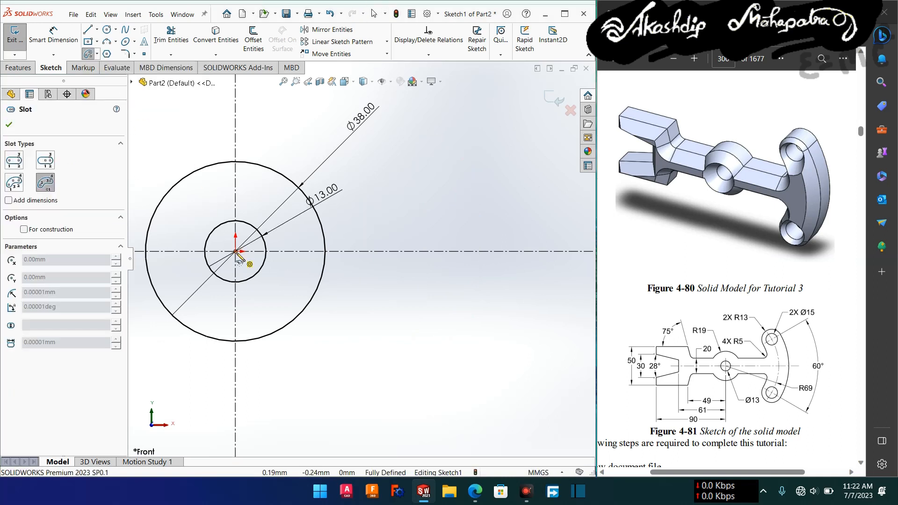
click(236, 251)
click(496, 333)
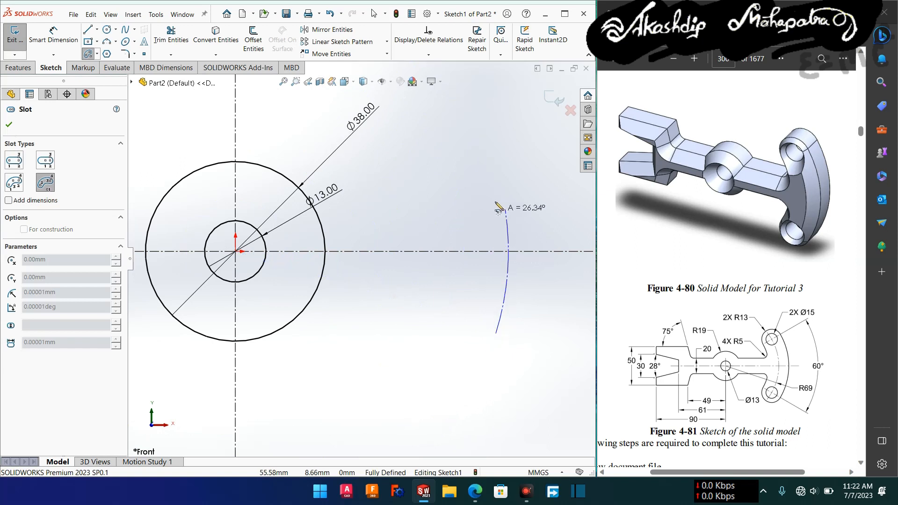
click(502, 192)
click(528, 178)
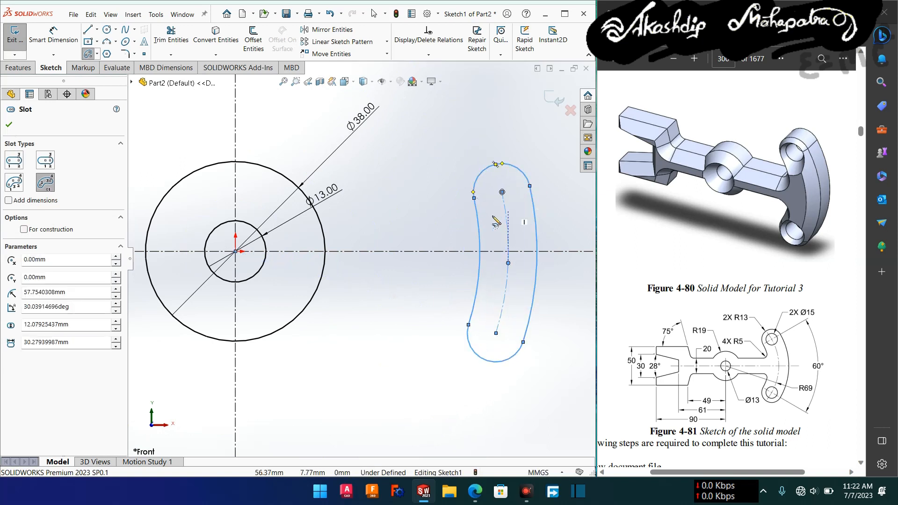
click(9, 126)
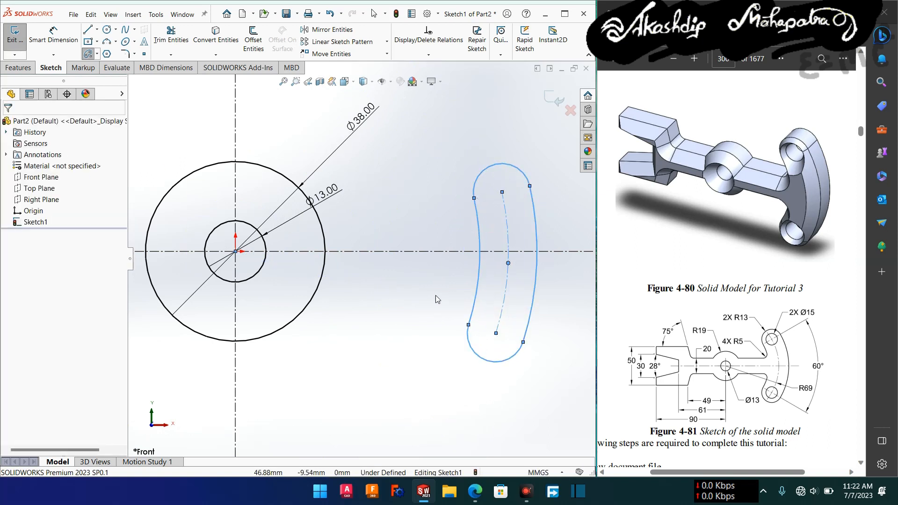
- Dimension the new arc slot's centre arc with a radius of 69 mm
right_drag(416, 295, 419, 208)
click(500, 310)
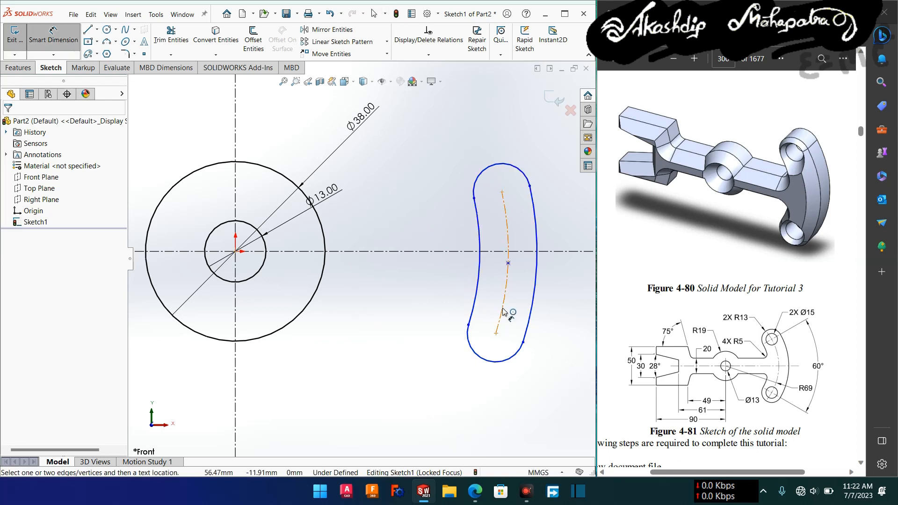
click(565, 324)
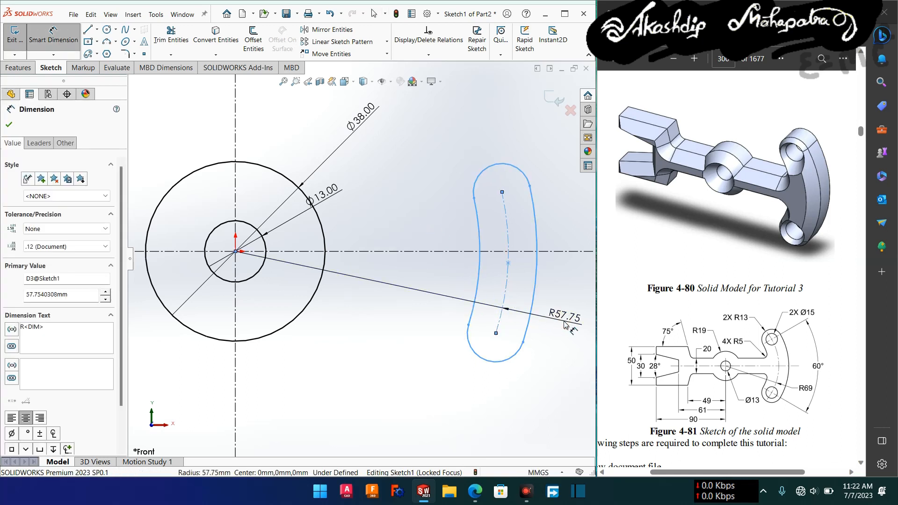
text(69)
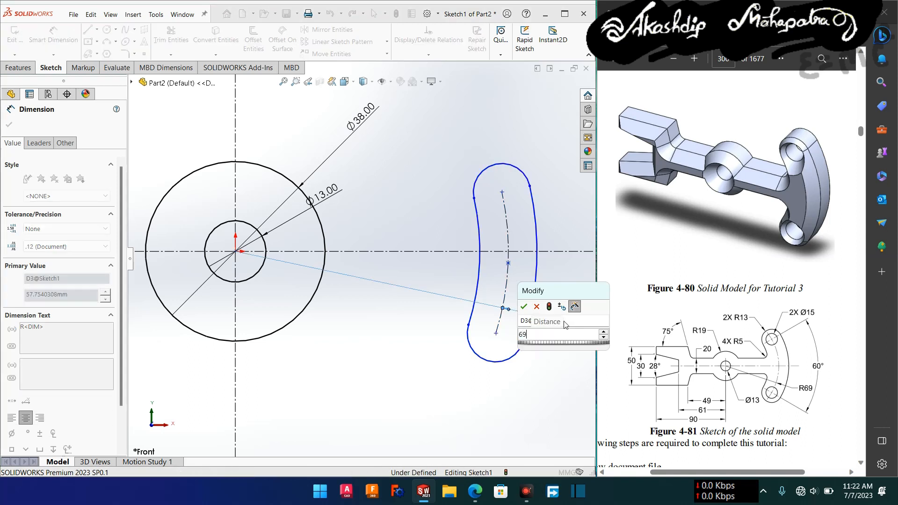
key(Escape)
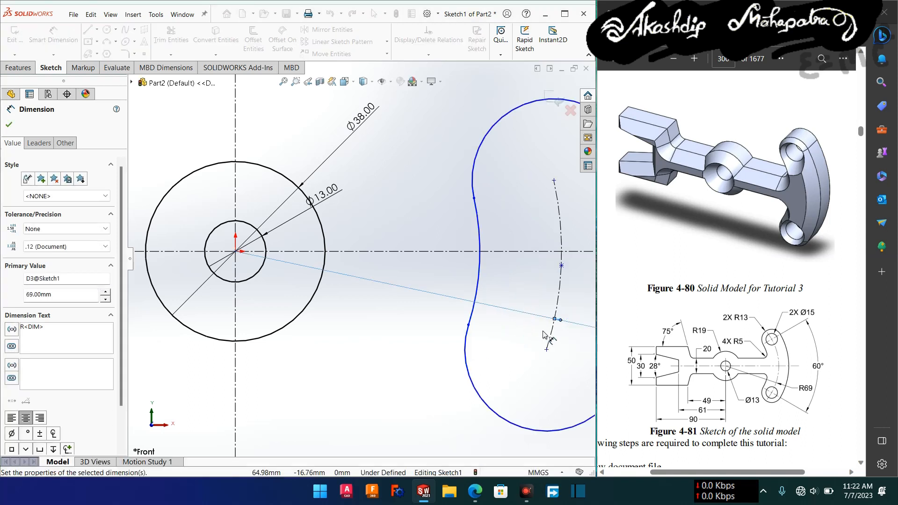
scroll(520, 329, down, 2)
scroll(520, 330, up, 2)
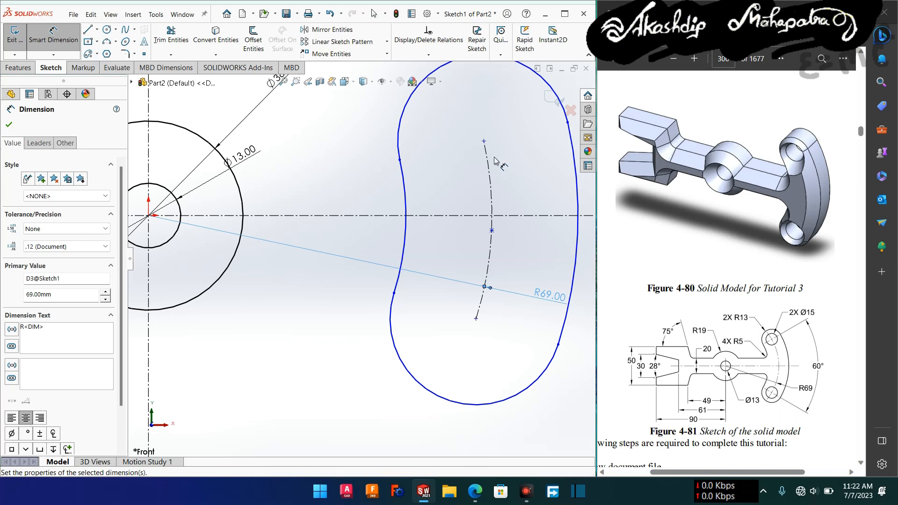
click(265, 127)
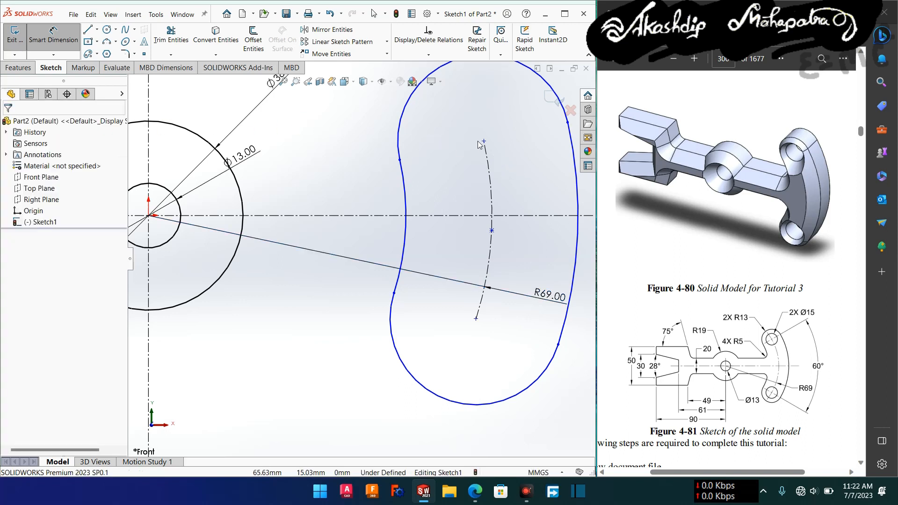
key(Escape)
- Add a symmetric relation between the new slot's two end centre points about the horizontal centerline
click(487, 302)
click(478, 327)
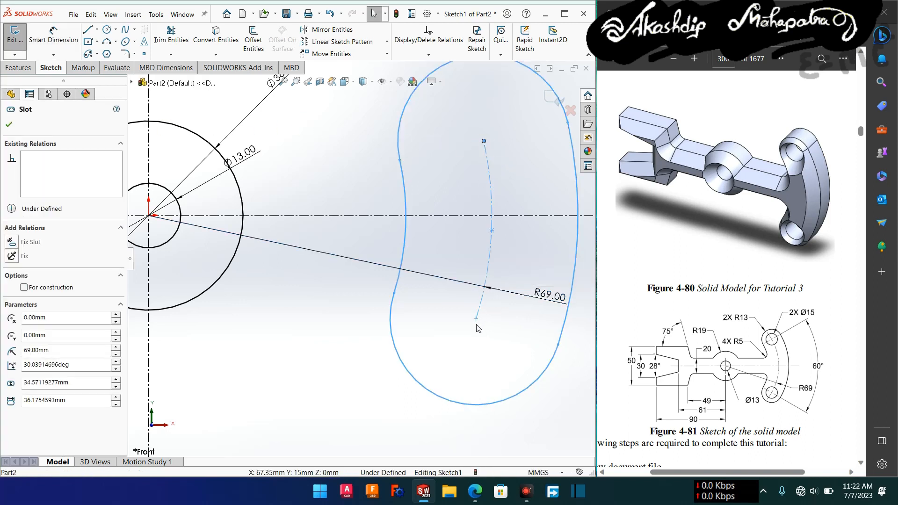
click(462, 217)
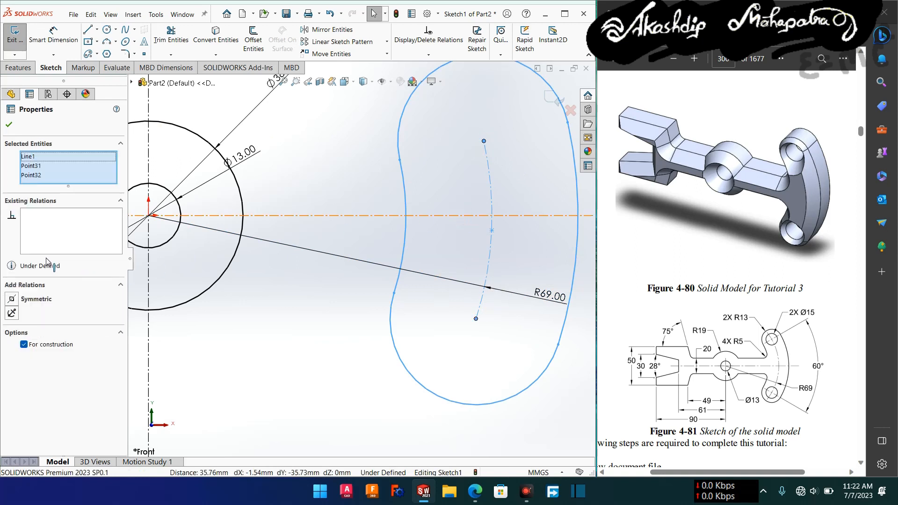
click(33, 300)
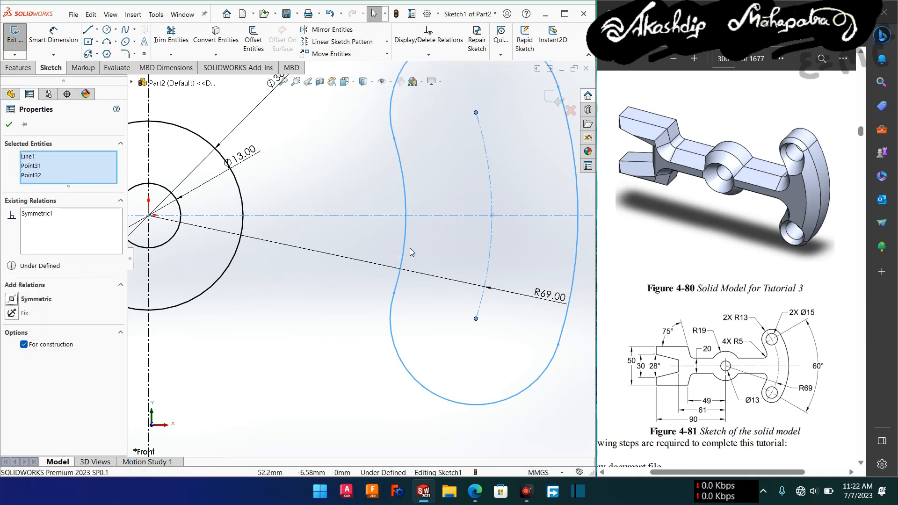
key(f)
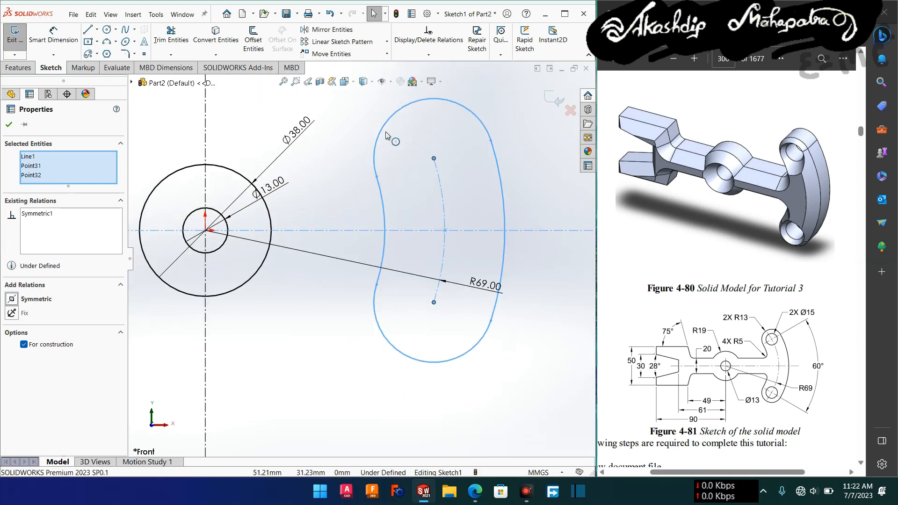
- Dimension the arc slot's rounded upper end with a radius of 13 mm
right_drag(405, 149, 405, 101)
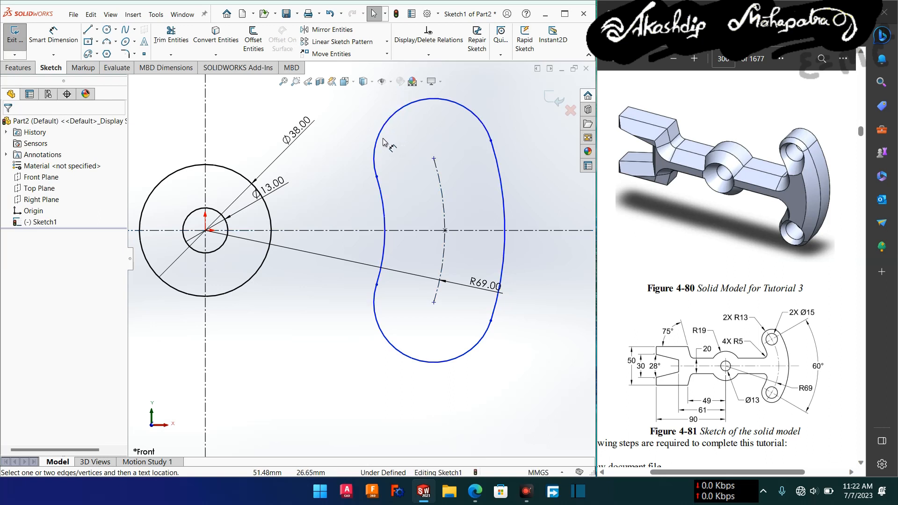
click(361, 123)
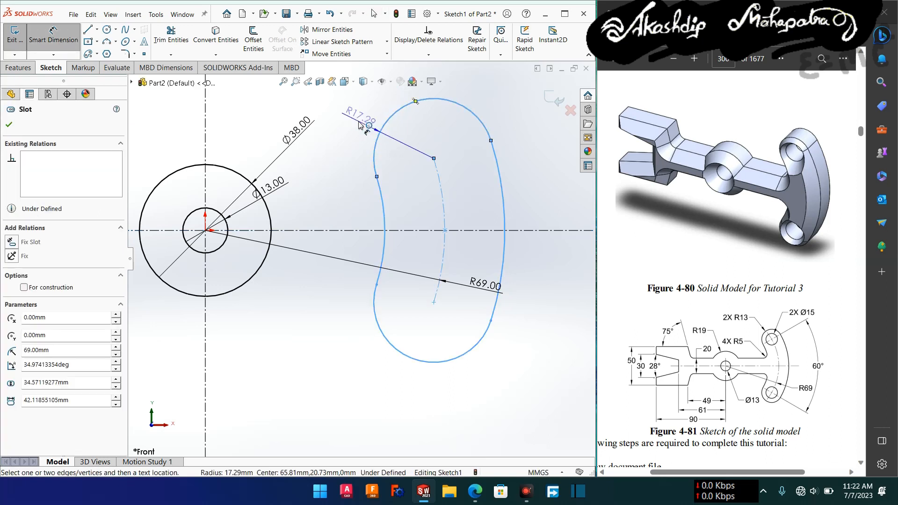
click(359, 124)
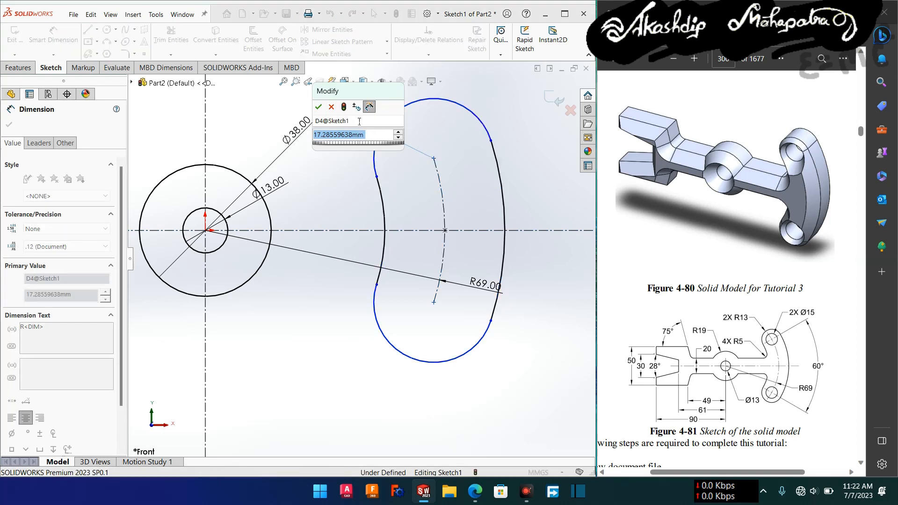
text(13)
key(Escape)
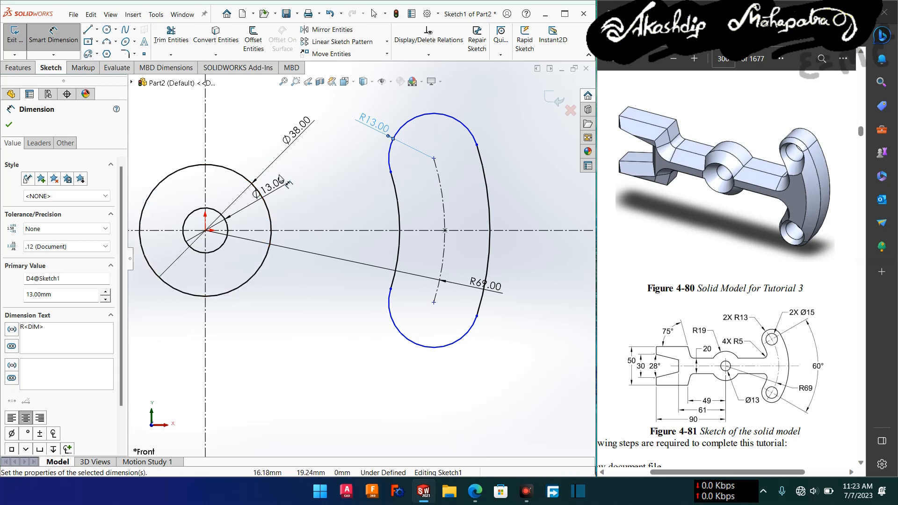
- Sketch a circle about 11.7 mm in diameter centred on the slot's upper end centre point
right_drag(330, 180, 398, 169)
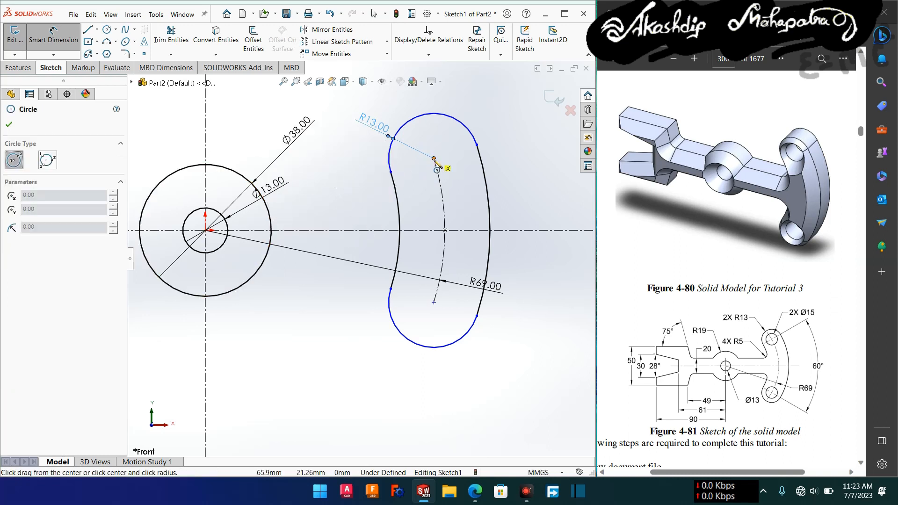
click(434, 159)
click(454, 159)
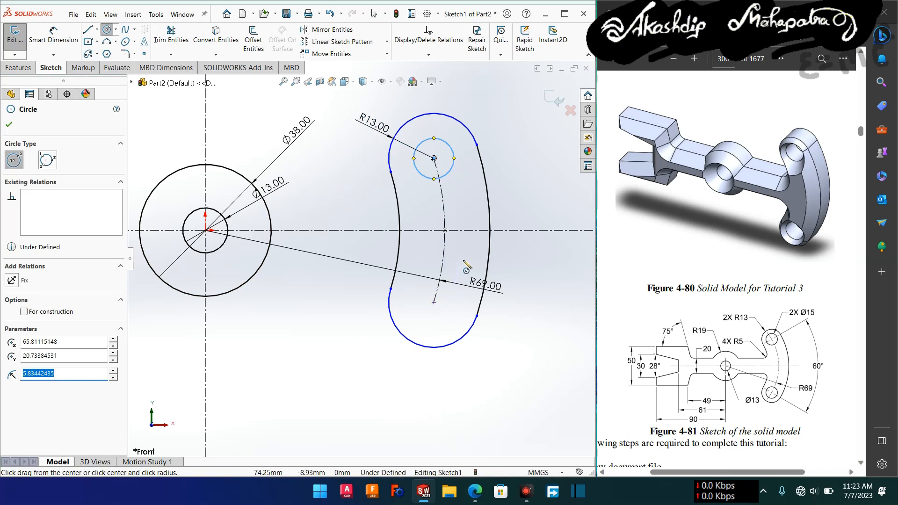
key(Escape)
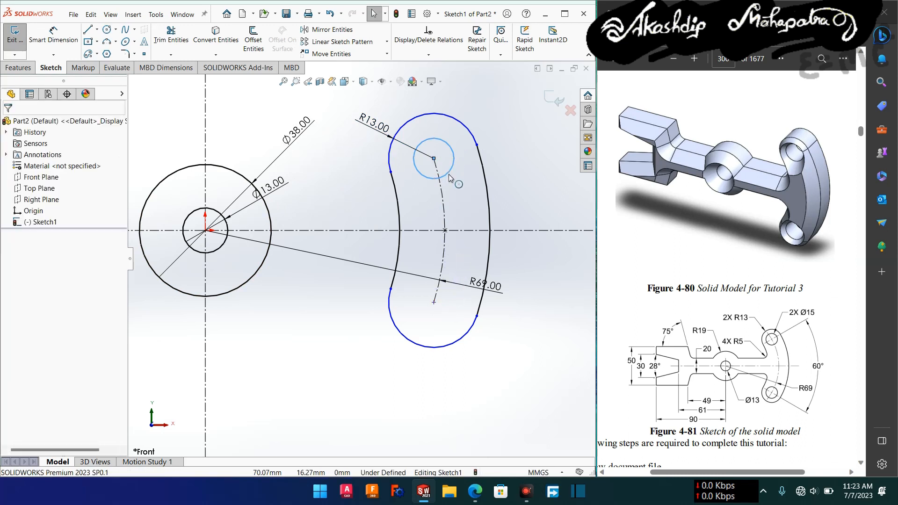
key(Escape)
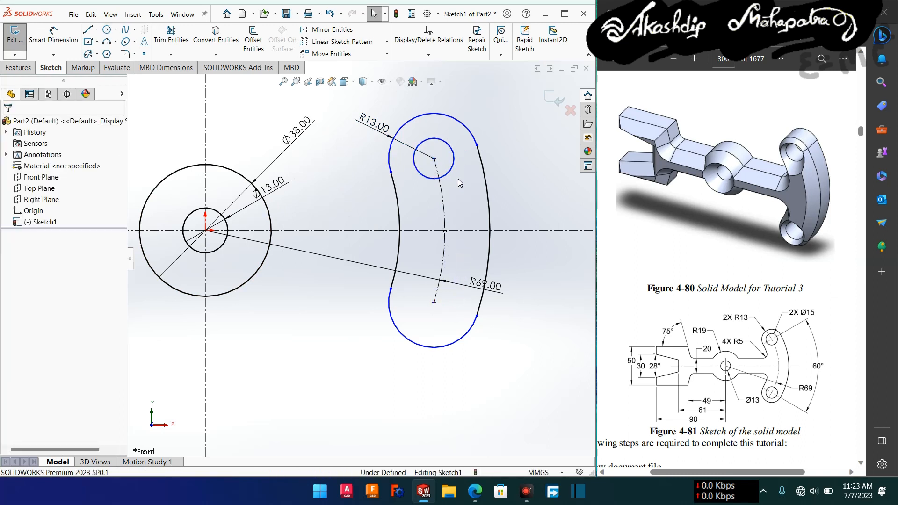
- Dimension the circle in the slot's upper end with a diameter of 15 mm
right_drag(457, 173, 456, 166)
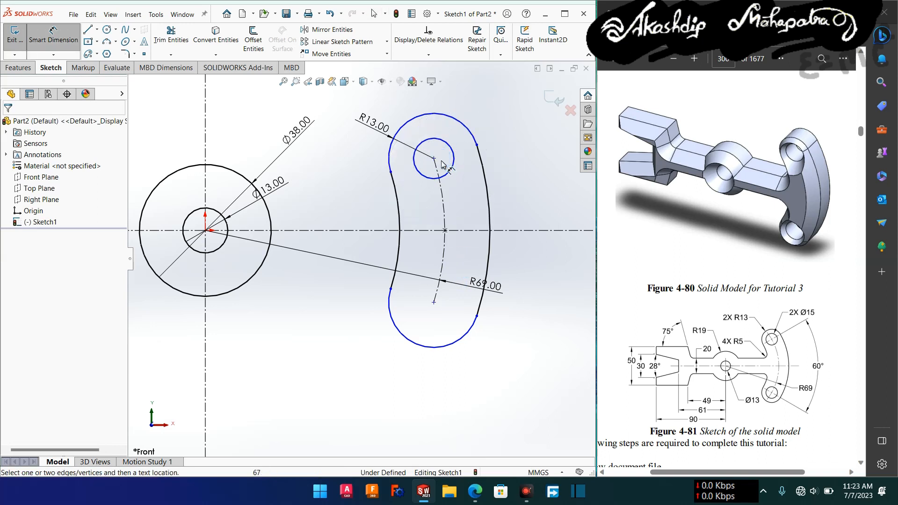
click(456, 167)
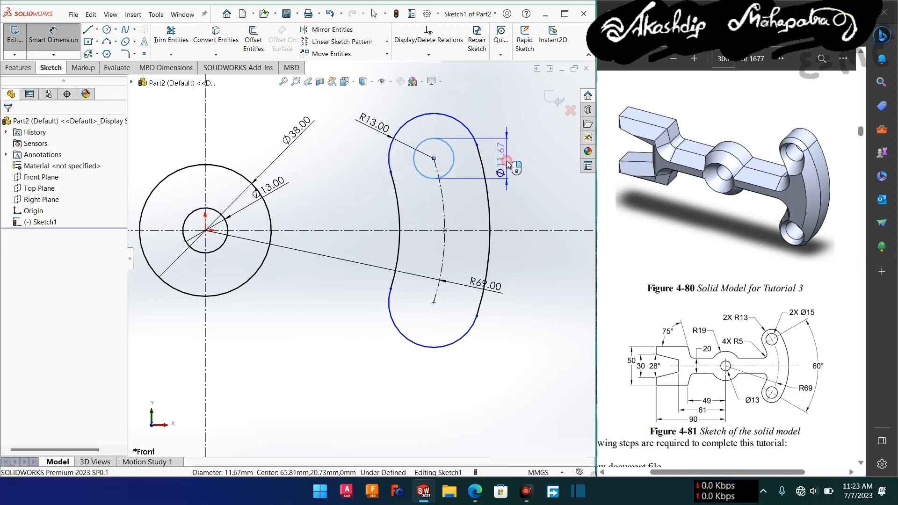
click(509, 161)
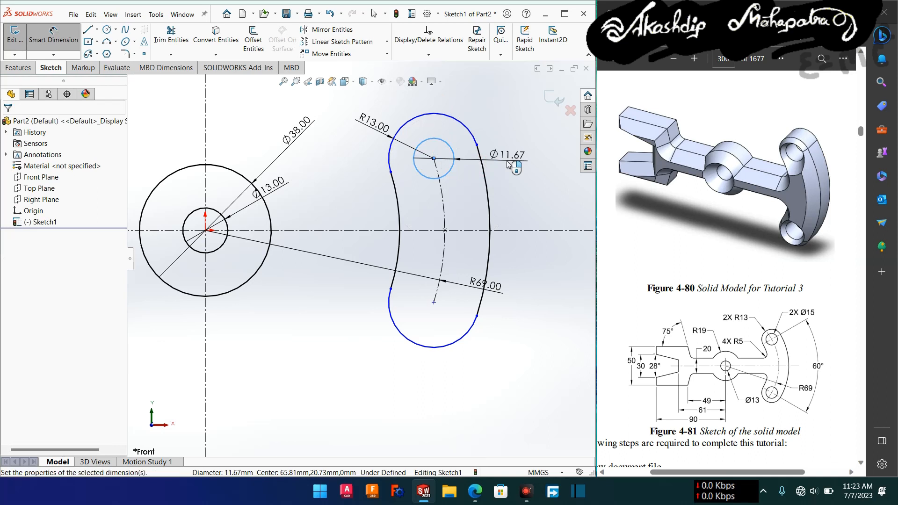
double_click(509, 164)
text(15)
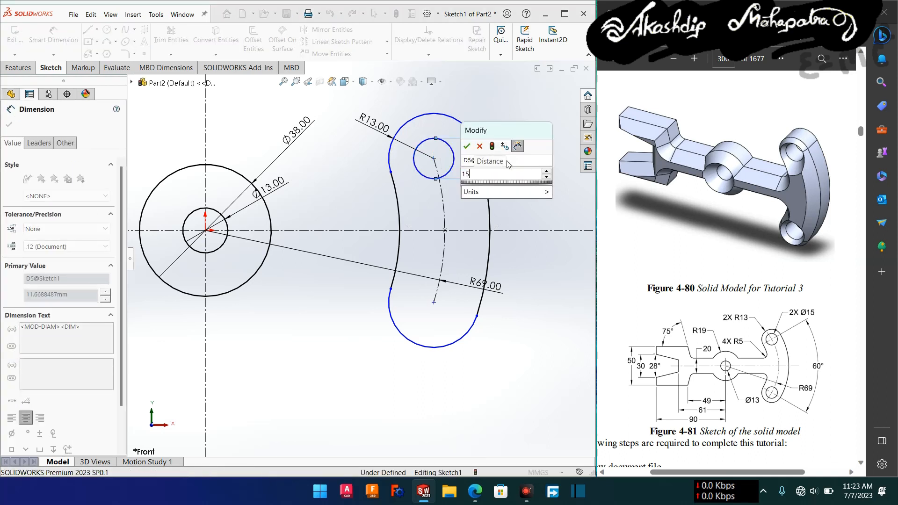
key(Return)
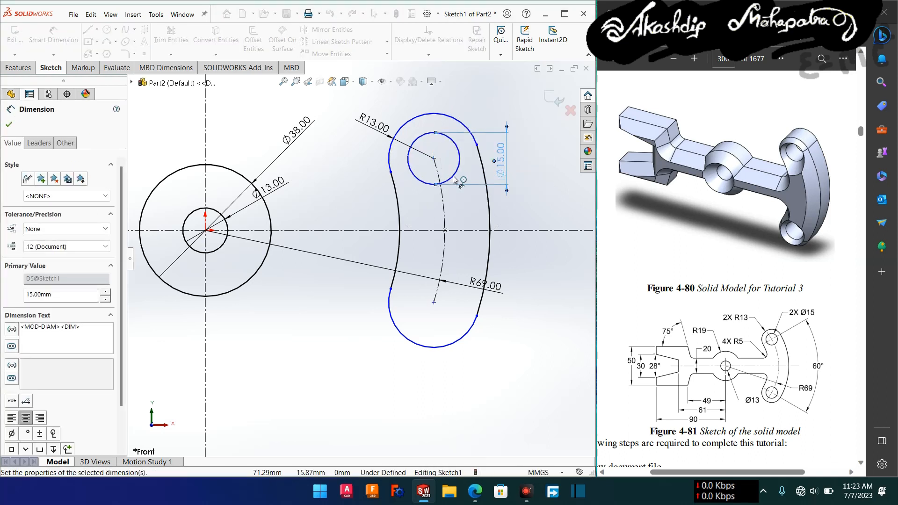
click(8, 125)
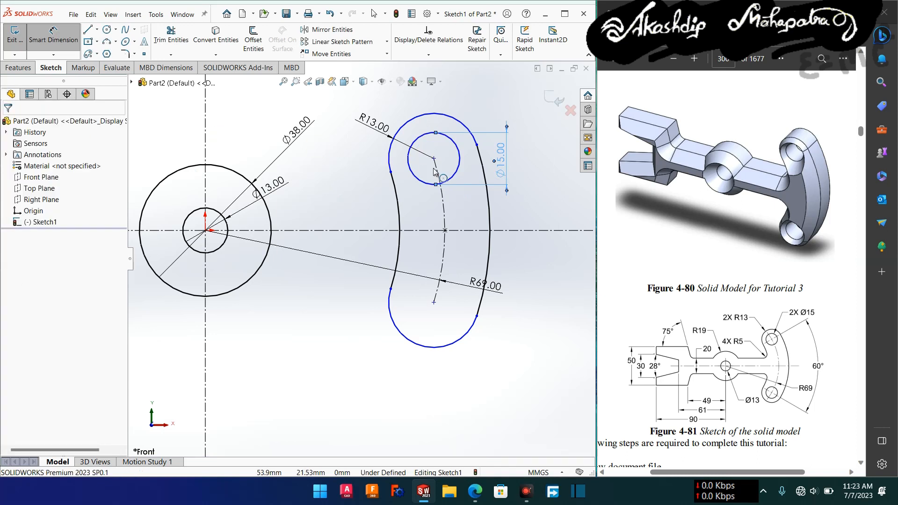
key(Escape)
- Mirror the 15 mm circle about the horizontal centerline as a copy at the slot's lower end
click(456, 171)
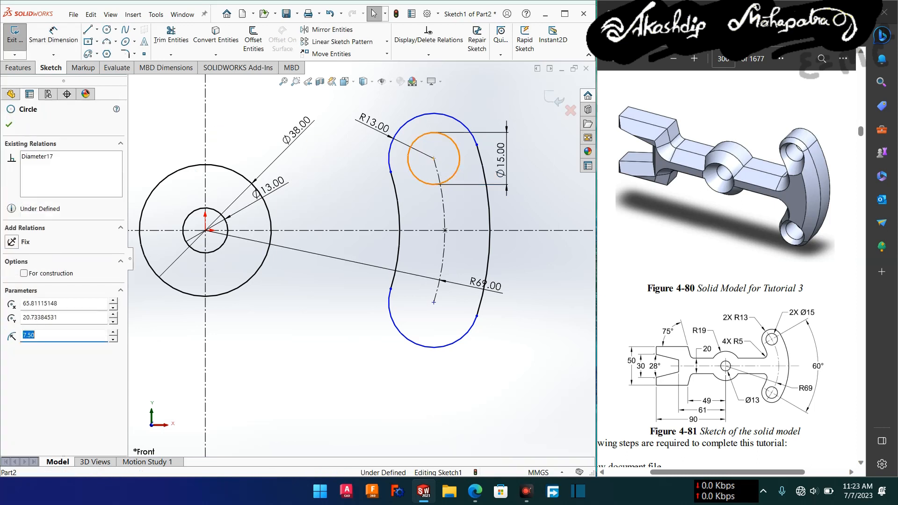
click(326, 30)
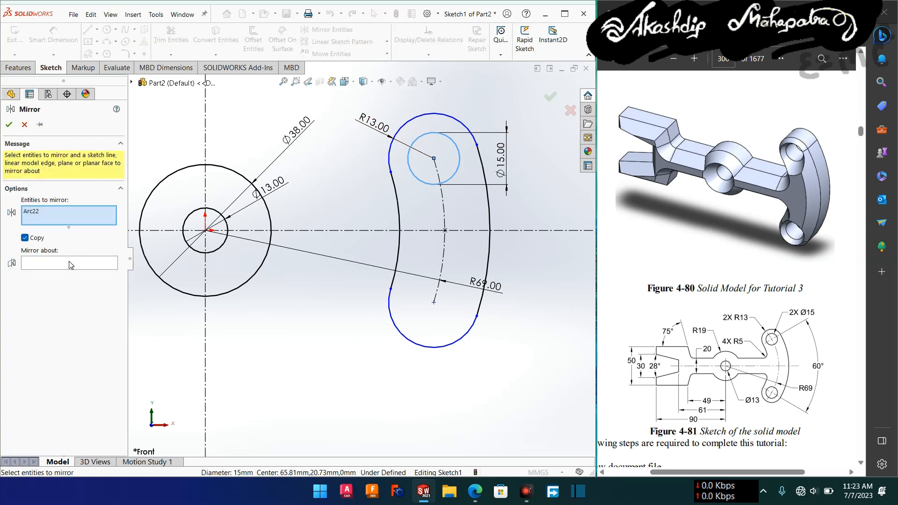
click(70, 263)
click(387, 230)
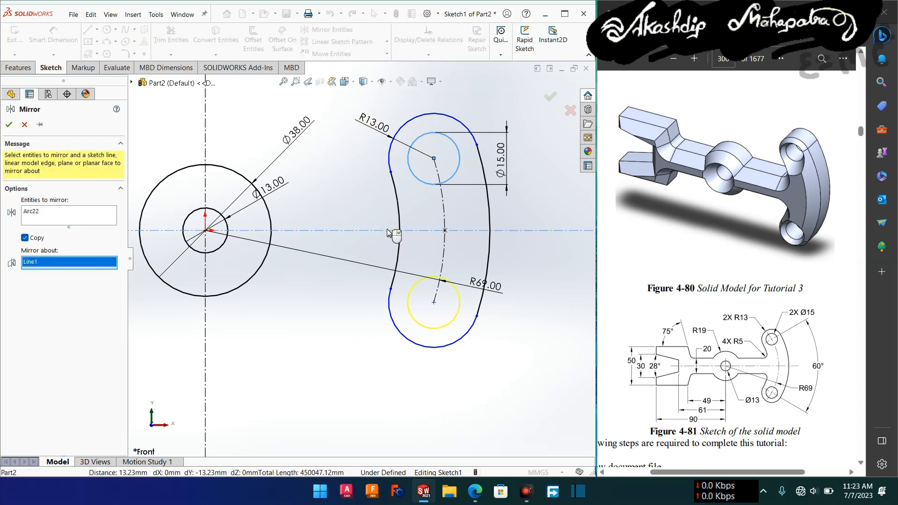
click(10, 124)
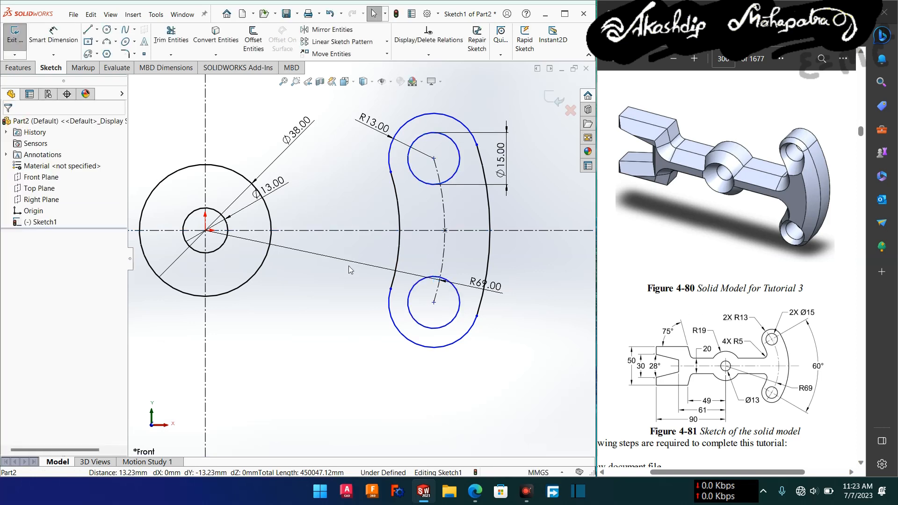
- Dimension the angle between the slot's two end centre points about the origin as 60°
right_drag(338, 197, 345, 158)
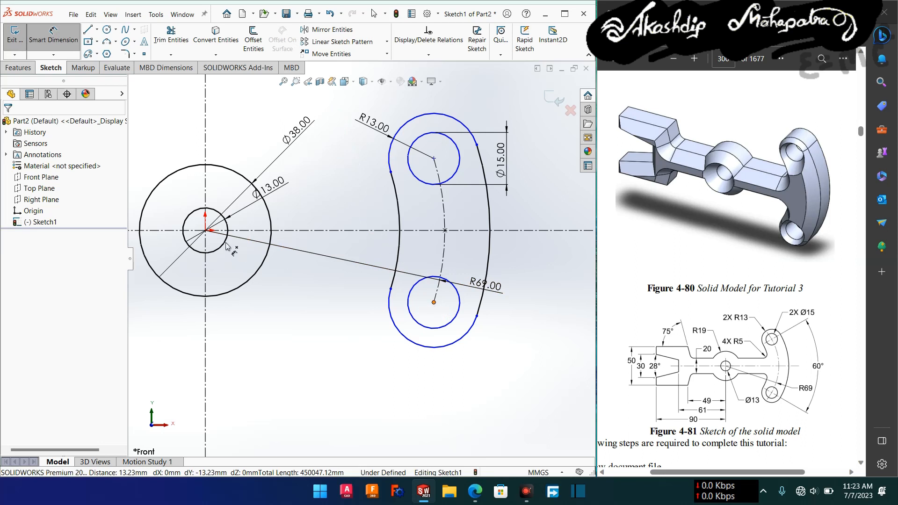
click(206, 231)
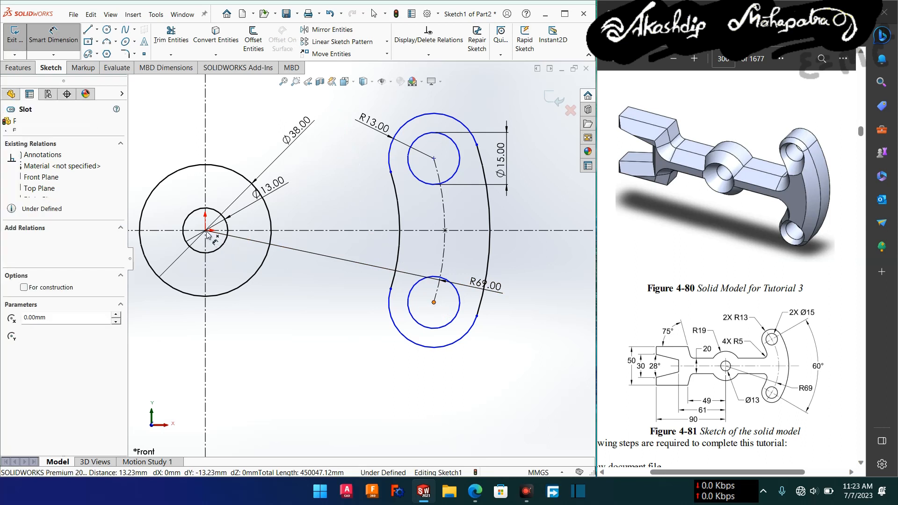
click(434, 159)
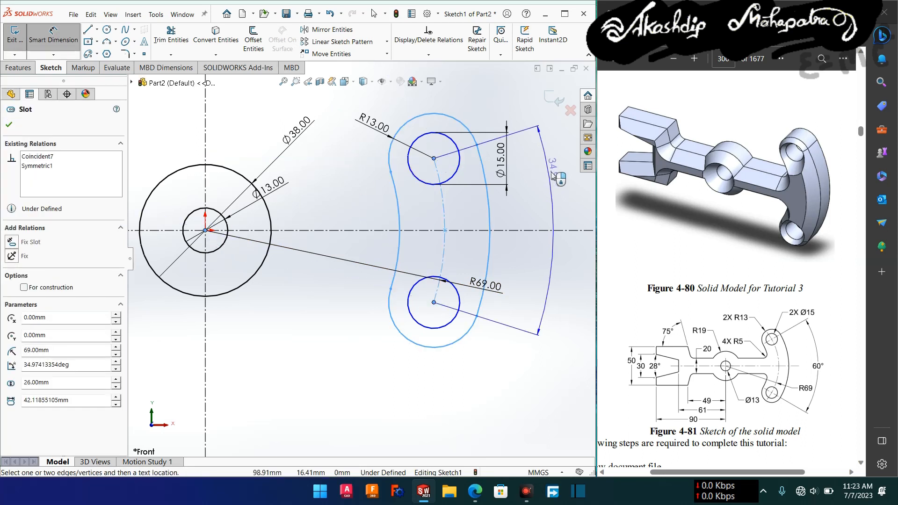
click(551, 256)
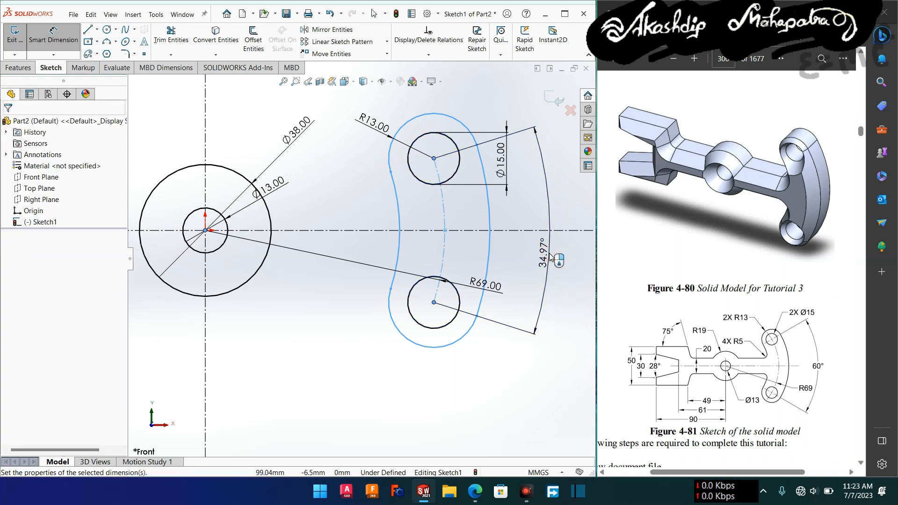
text(6)
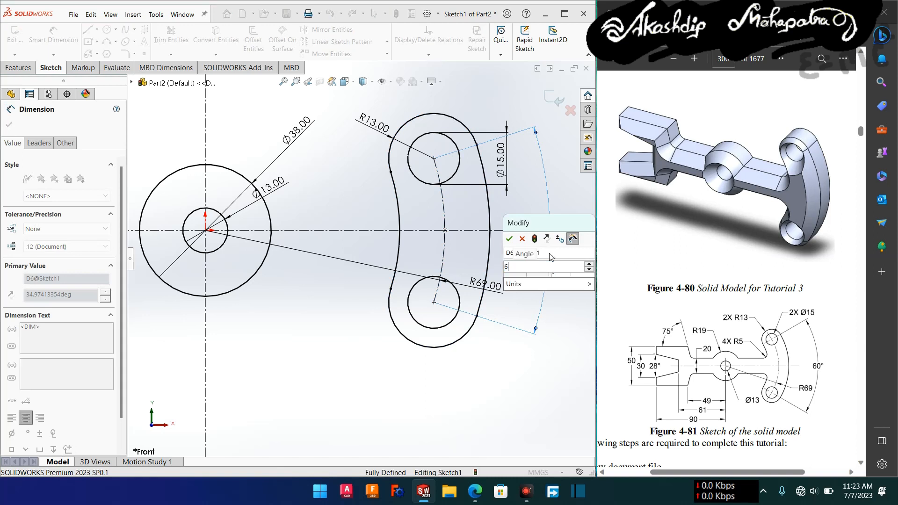
text(0)
key(Escape)
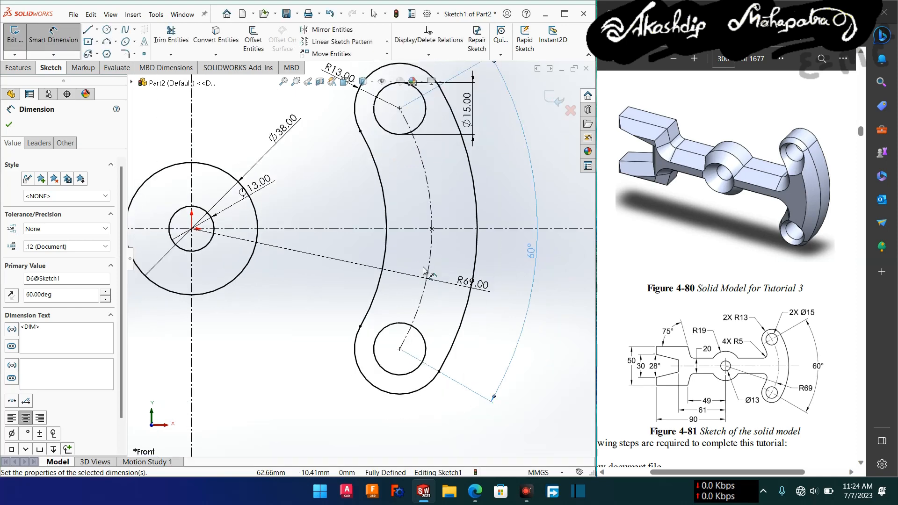
- Sketch the arm's upper outline in connected lines from the slot's inner arc, about 99 mm horizontally, around the fork end to the horizontal centerline
scroll(423, 271, down, 2)
scroll(422, 270, up, 3)
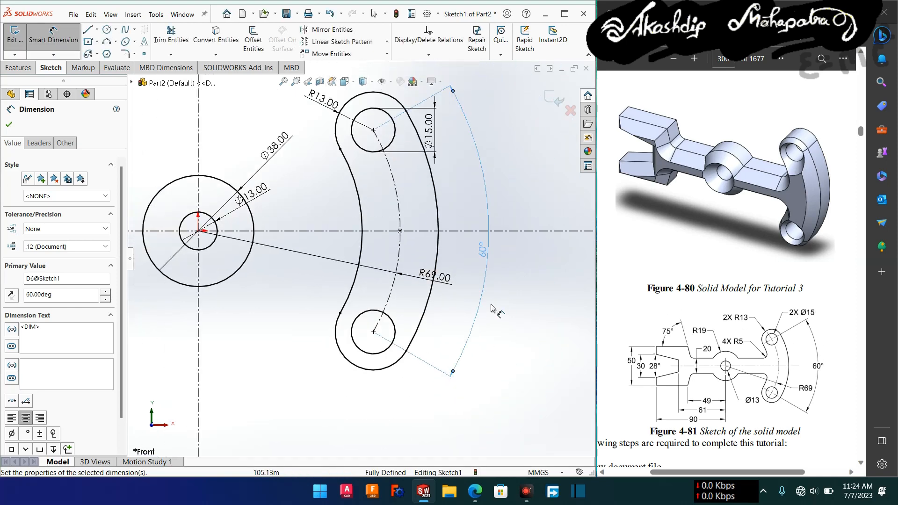
ctrl+middle_drag(380, 390, 512, 402)
scroll(499, 400, down, 2)
scroll(499, 400, up, 2)
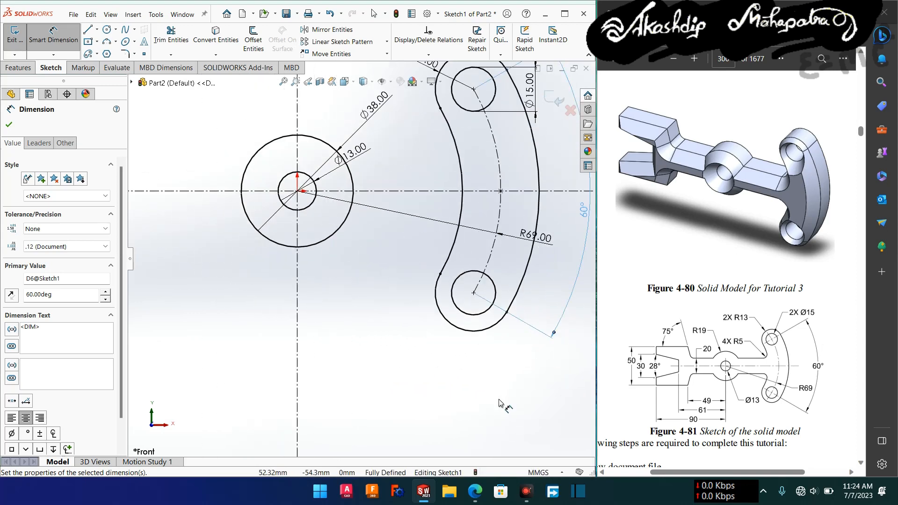
scroll(440, 379, up, 1)
ctrl+middle_drag(431, 375, 496, 403)
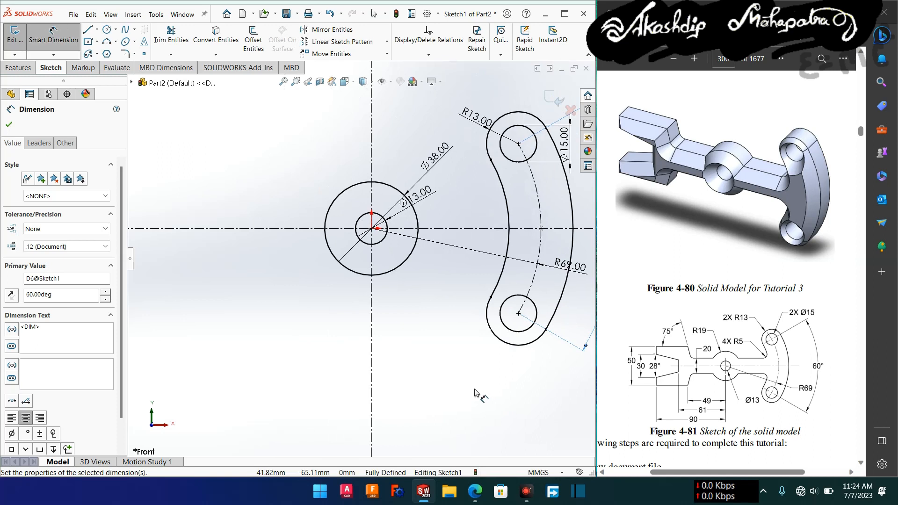
right_drag(295, 194, 296, 197)
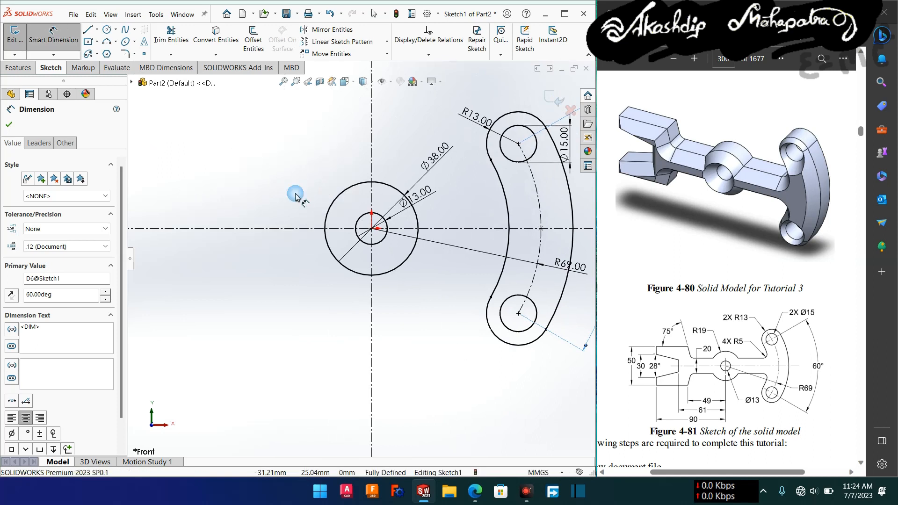
click(505, 199)
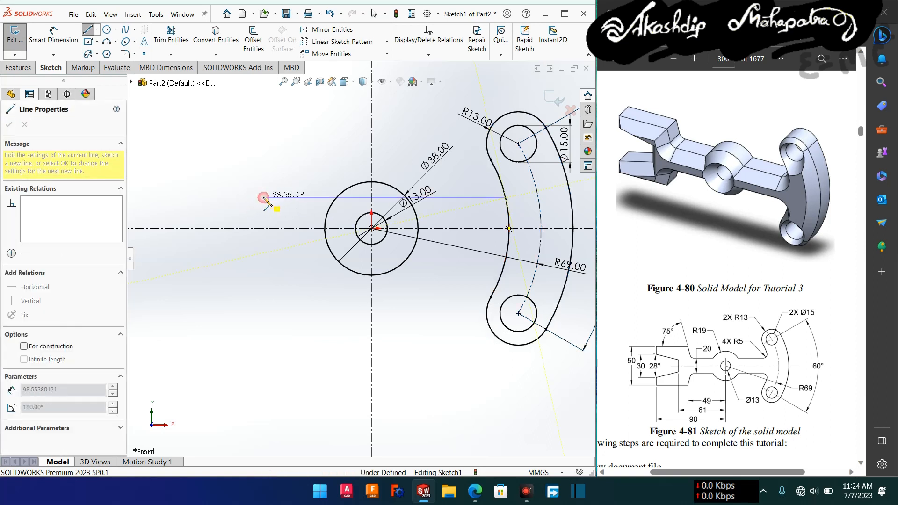
click(264, 198)
click(247, 162)
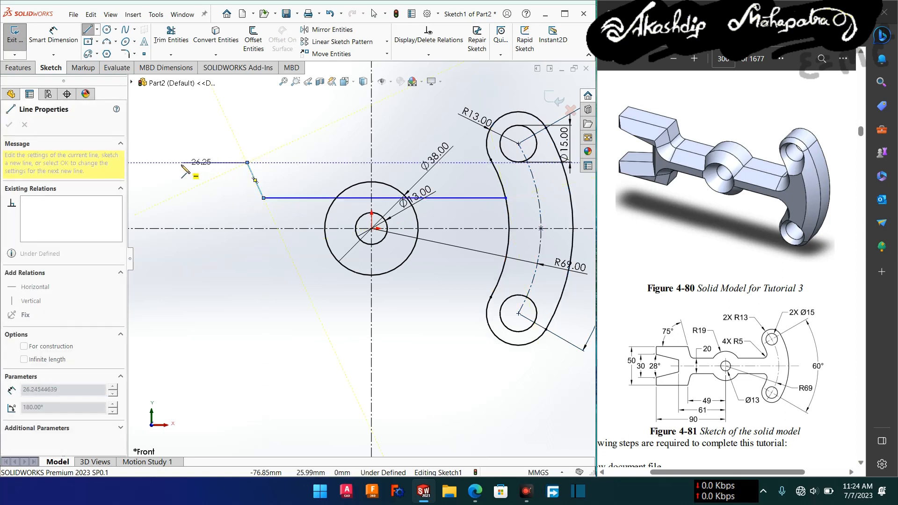
click(174, 162)
click(174, 179)
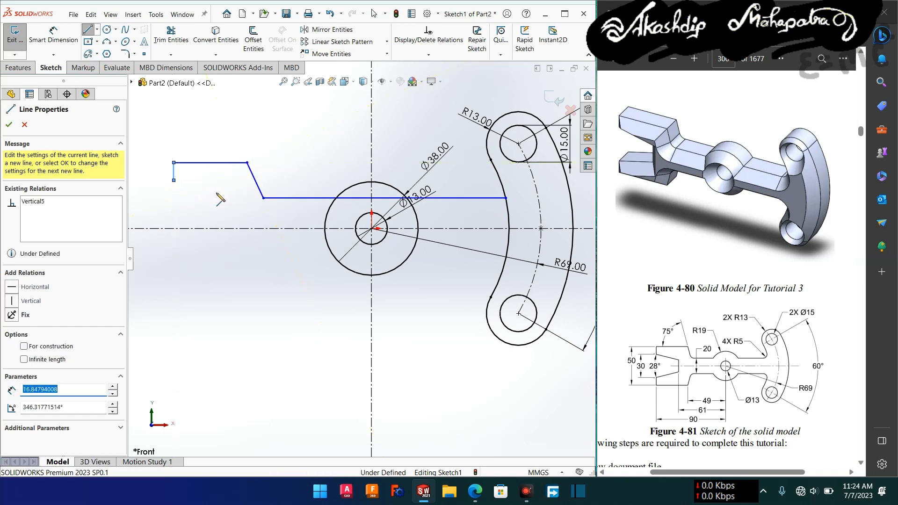
click(227, 199)
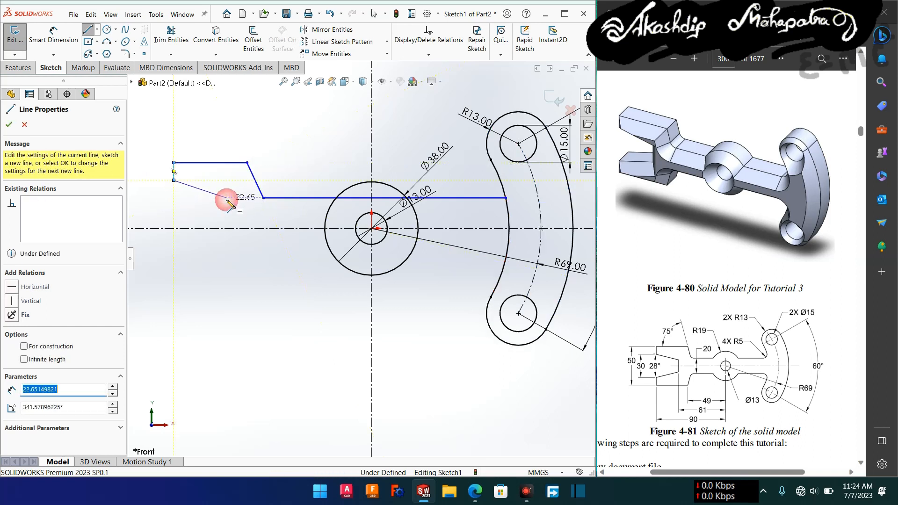
double_click(227, 228)
click(227, 228)
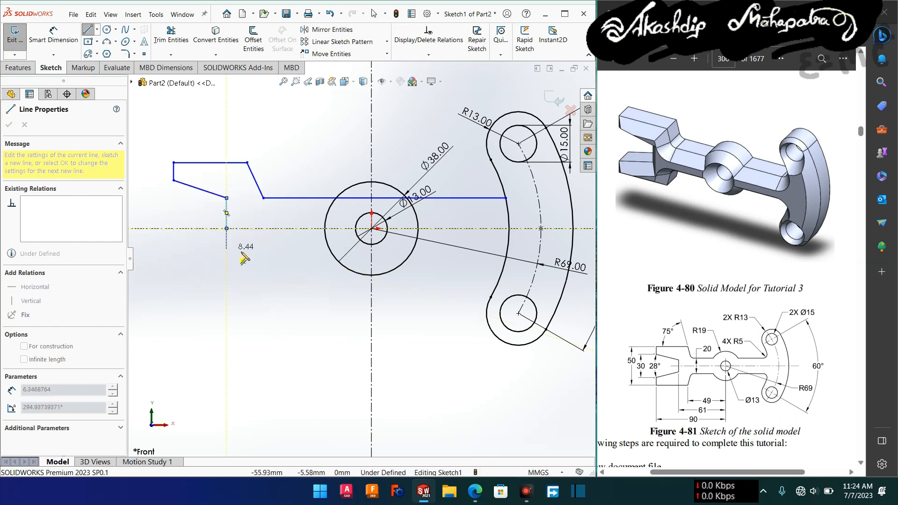
key(Escape)
key(Escape)
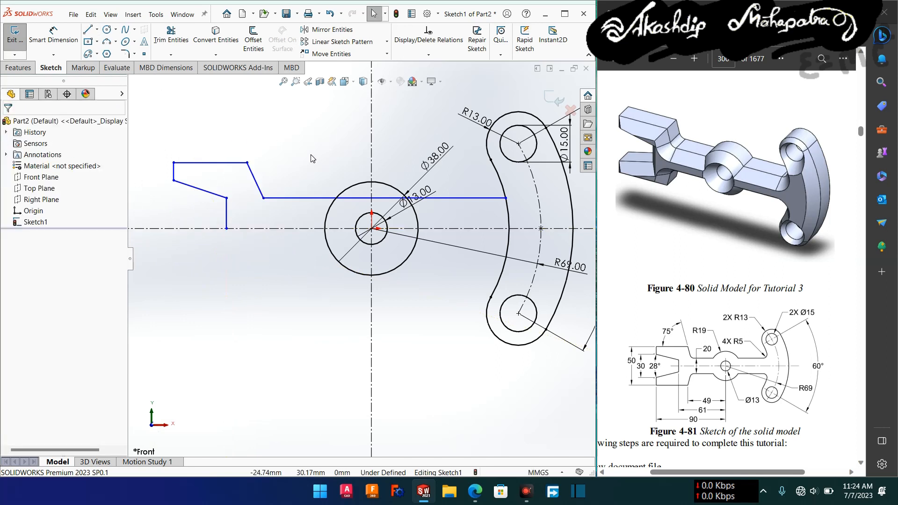
key(s)
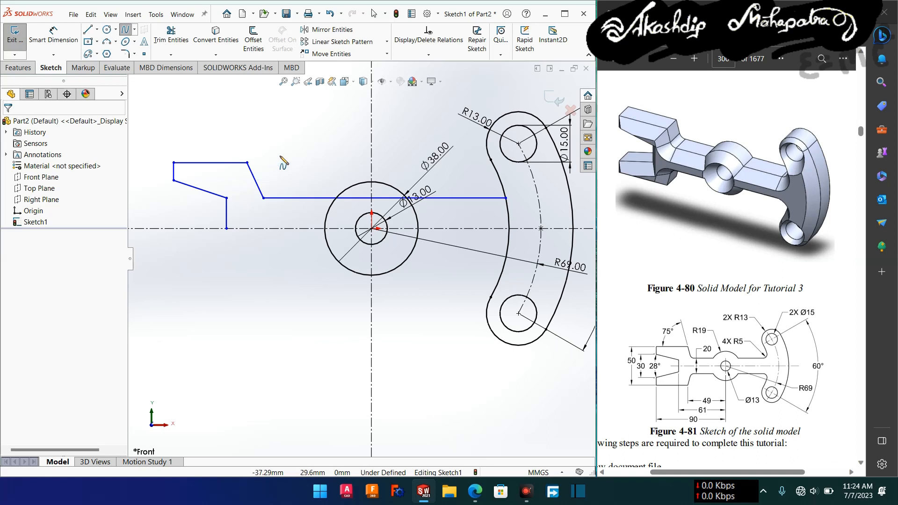
right_drag(314, 145, 264, 169)
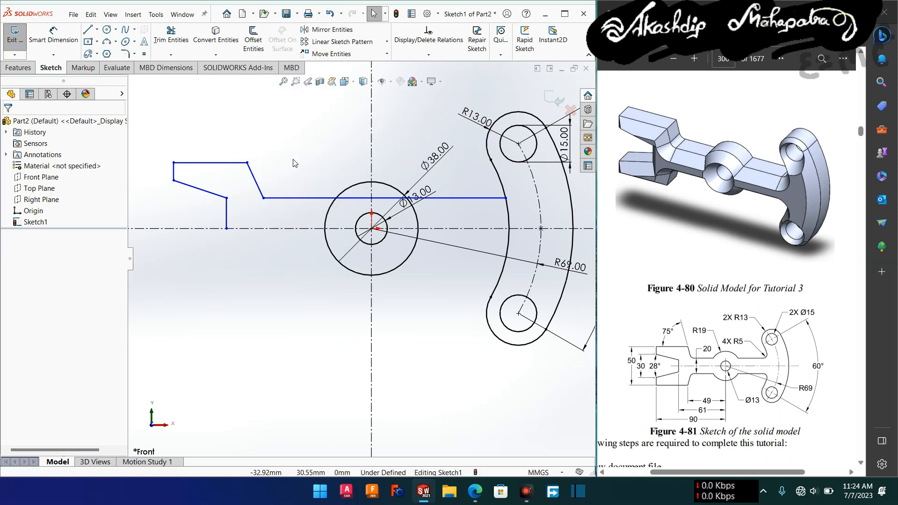
right_drag(311, 159, 293, 190)
key(Escape)
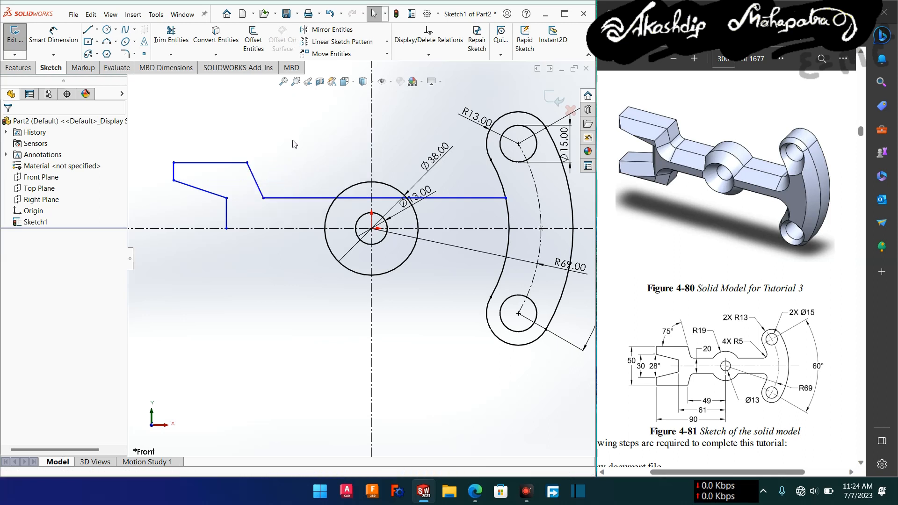
- Mirror the arm's upper outline lines, except the short vertical edge at the fork tip, about the horizontal centerline as a copy
mouse_move(307, 133)
mouse_down()
mouse_move(229, 198)
mouse_move(181, 215)
mouse_up()
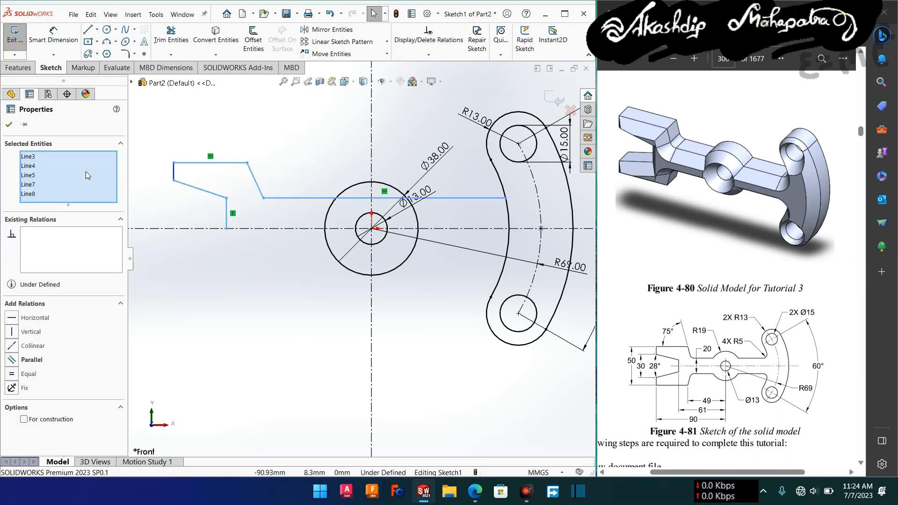
click(309, 31)
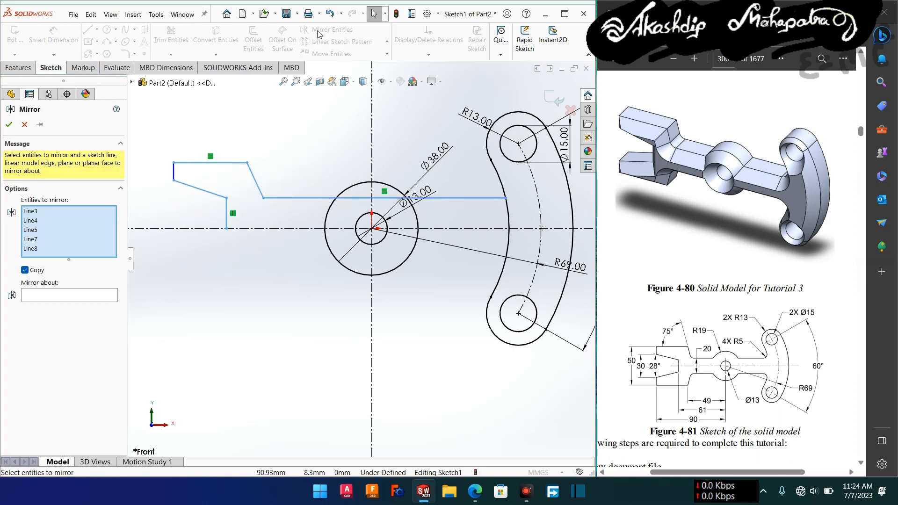
click(73, 296)
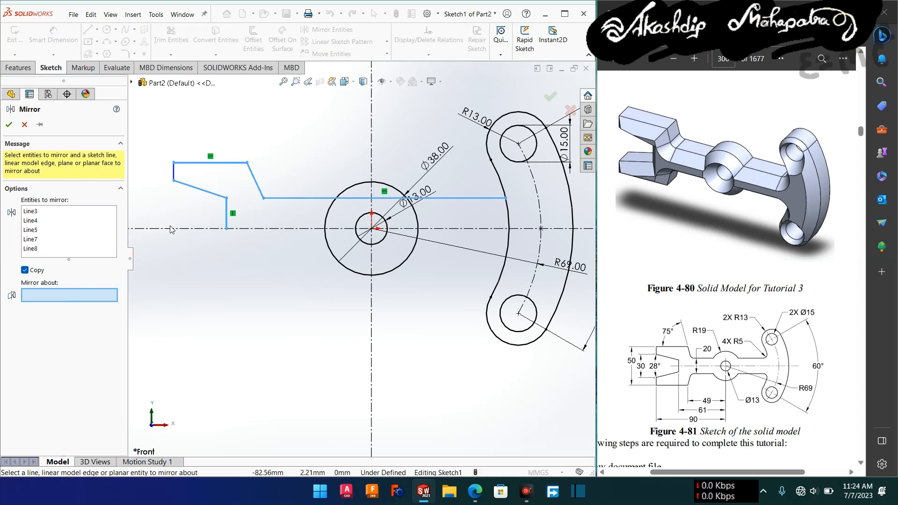
click(173, 228)
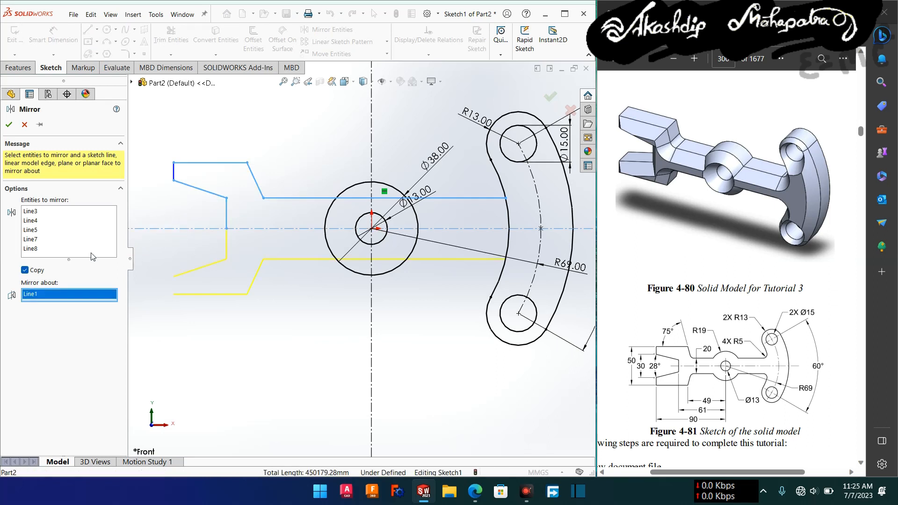
click(10, 125)
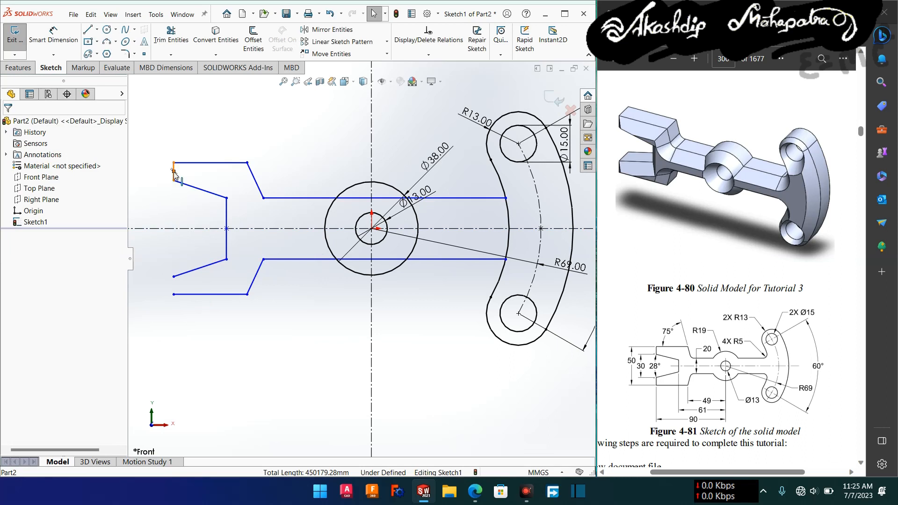
- Close the lower fork tip with a vertical line about 7 mm long between its two open endpoints
right_drag(163, 260, 60, 258)
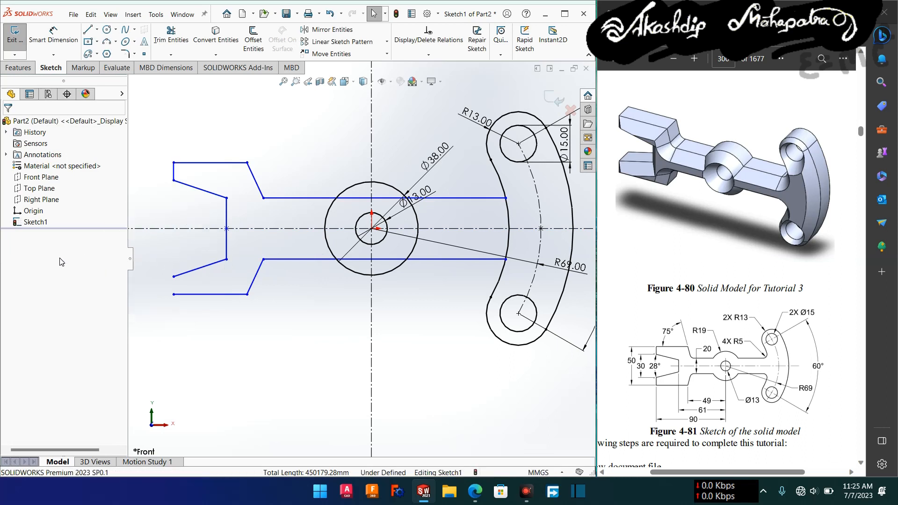
click(173, 277)
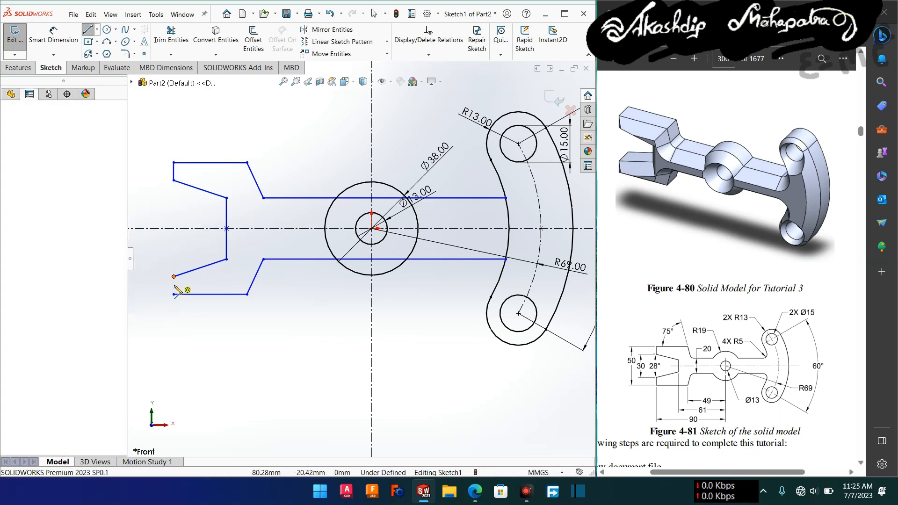
click(174, 294)
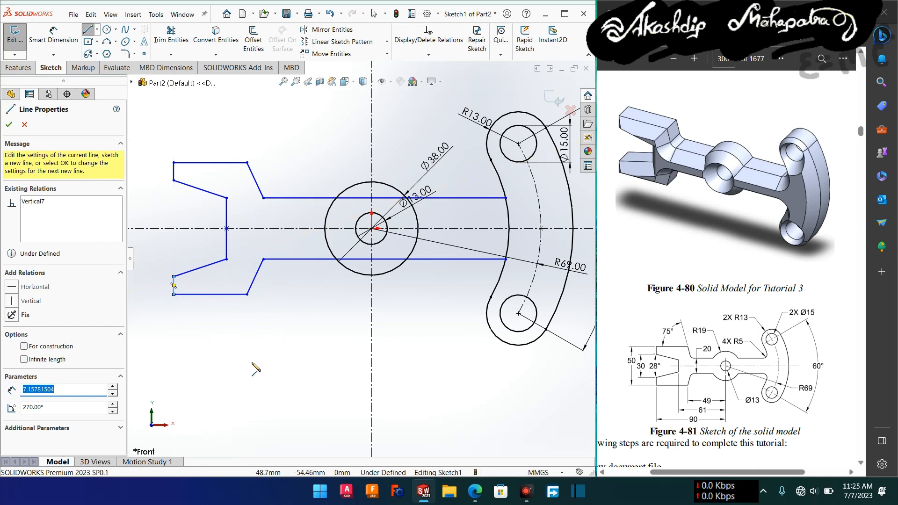
key(Escape)
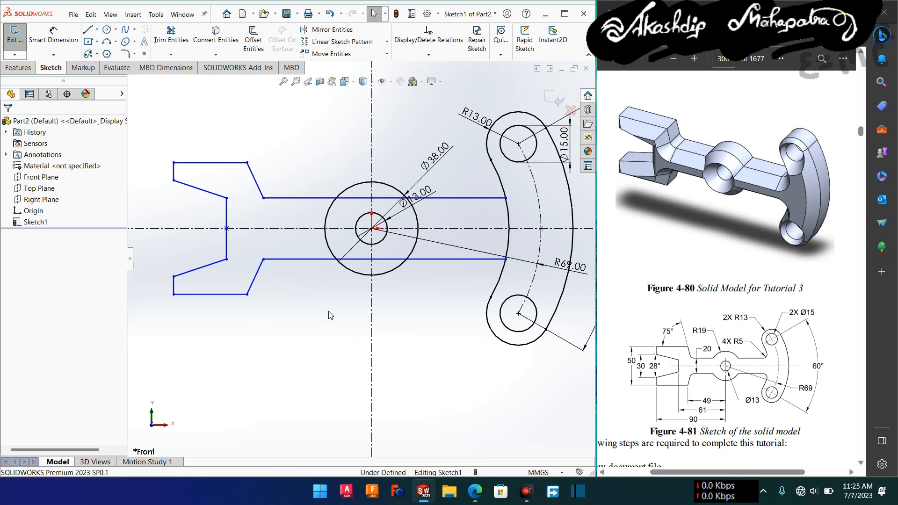
- Dimension the horizontal distance from the fork's lower shoulder corner to the vertical centerline as 49 mm
right_drag(325, 313, 369, 316)
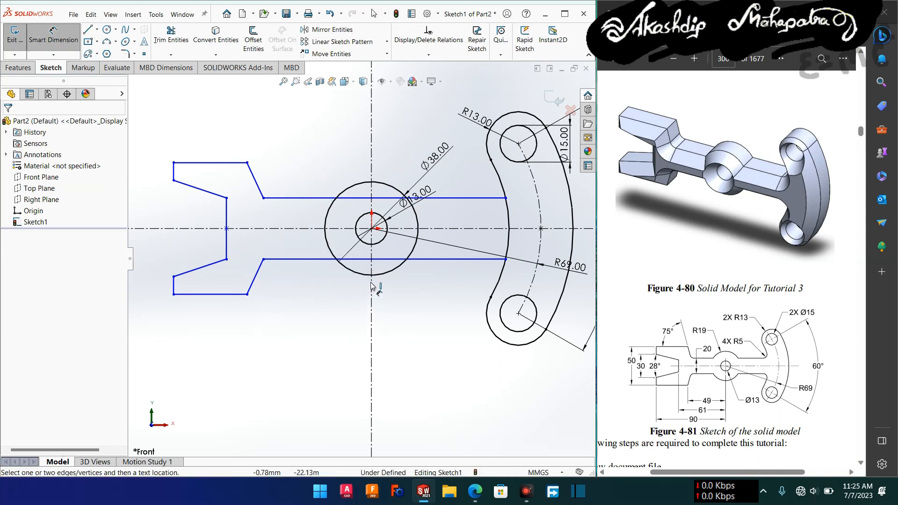
click(247, 295)
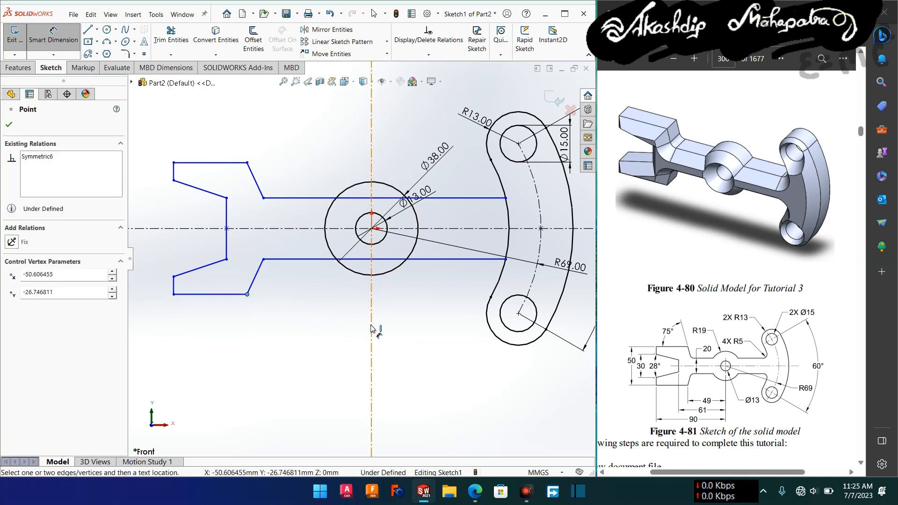
click(317, 354)
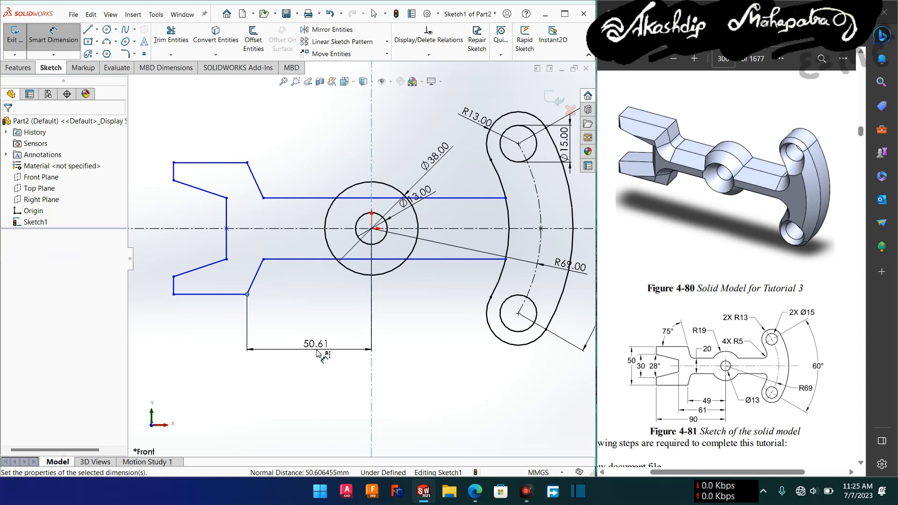
click(319, 354)
text(4)
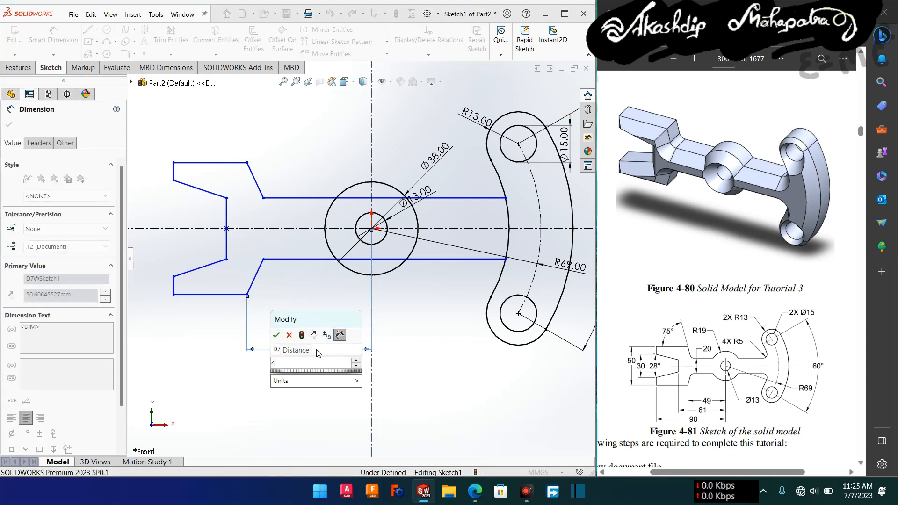
text(9)
key(Return)
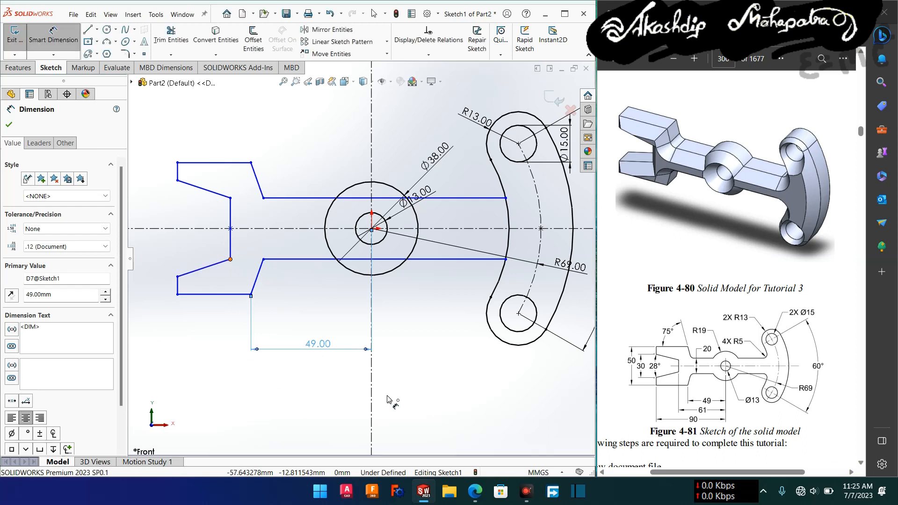
- Dimension the horizontal distance from the fork opening's inner lower corner to the vertical centerline as 61 mm
click(372, 391)
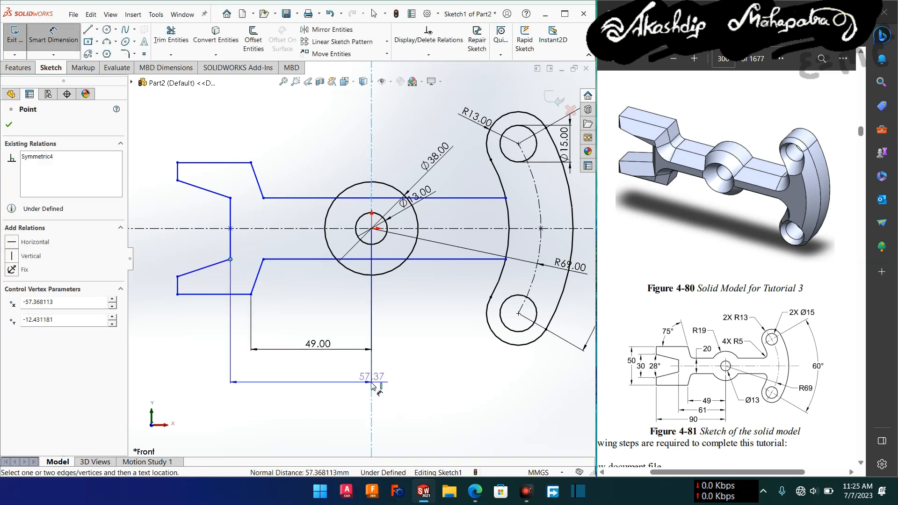
click(296, 388)
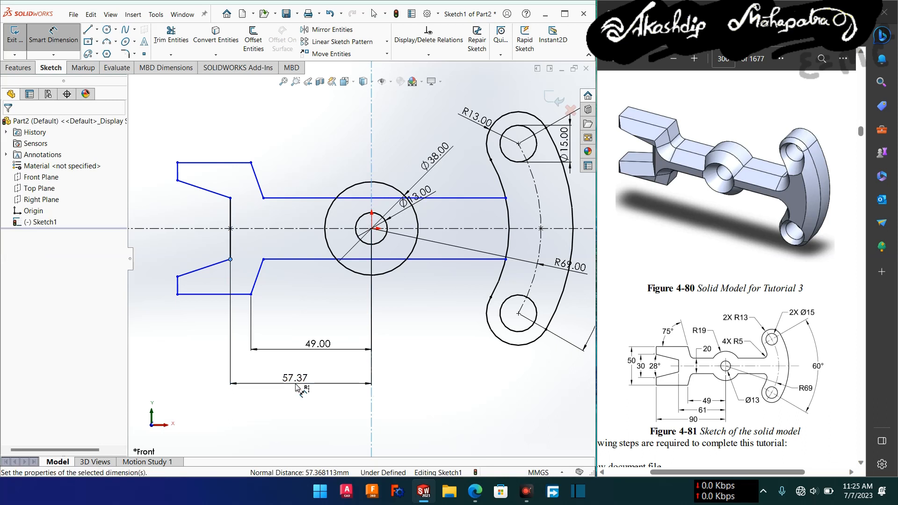
text(6)
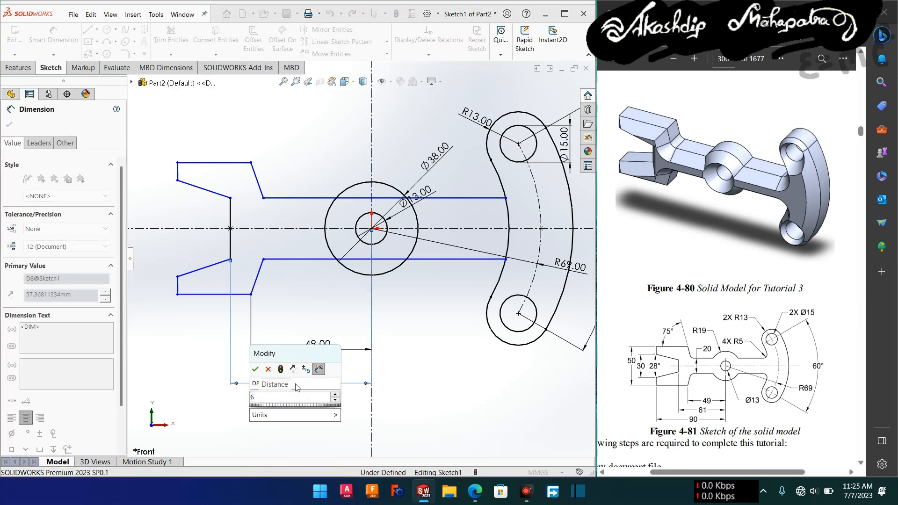
text(1)
key(Return)
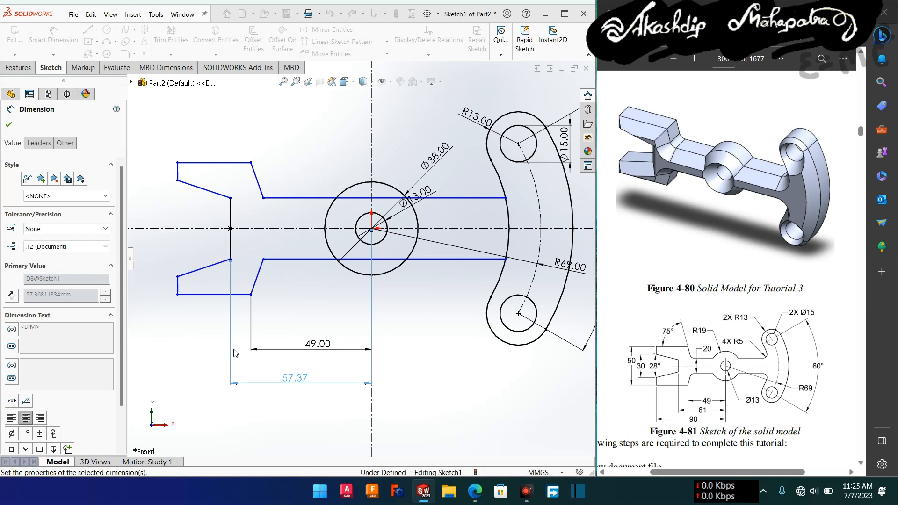
- Dimension the horizontal distance from the fork's outermost lower corner to the vertical centerline as 90 mm
click(309, 369)
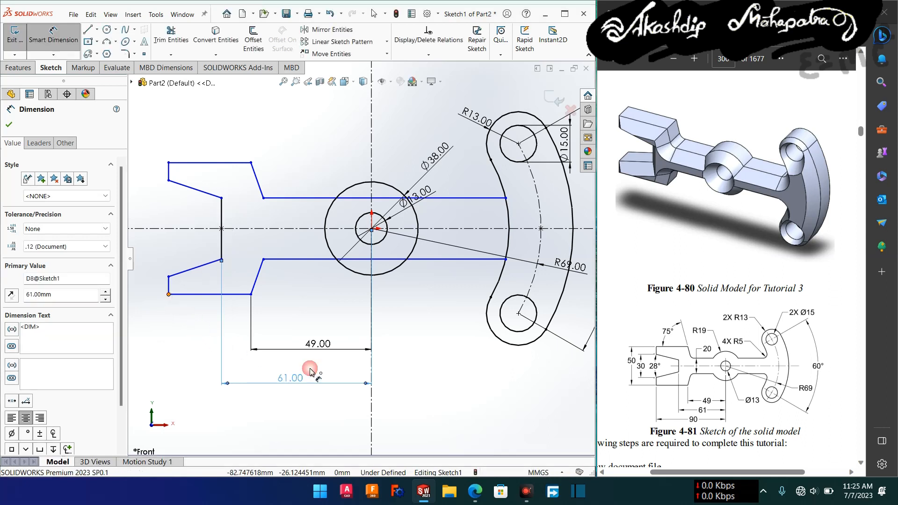
click(371, 321)
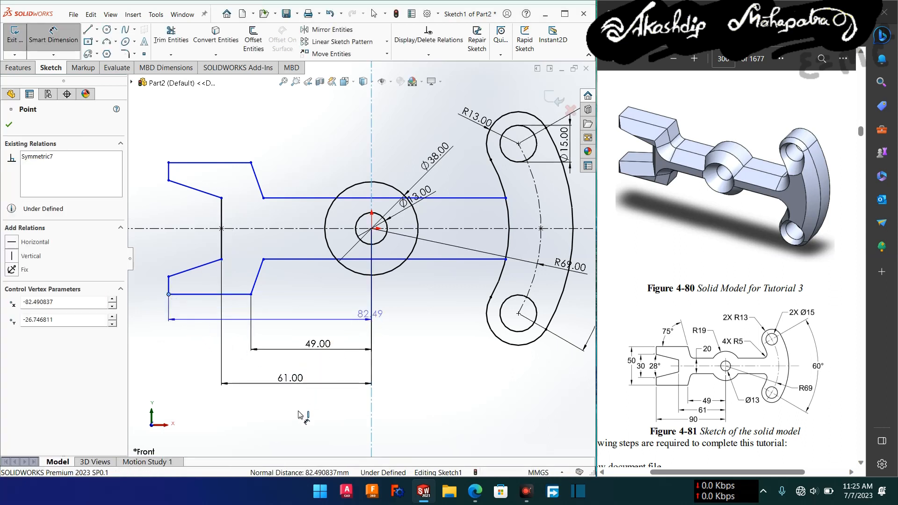
click(288, 420)
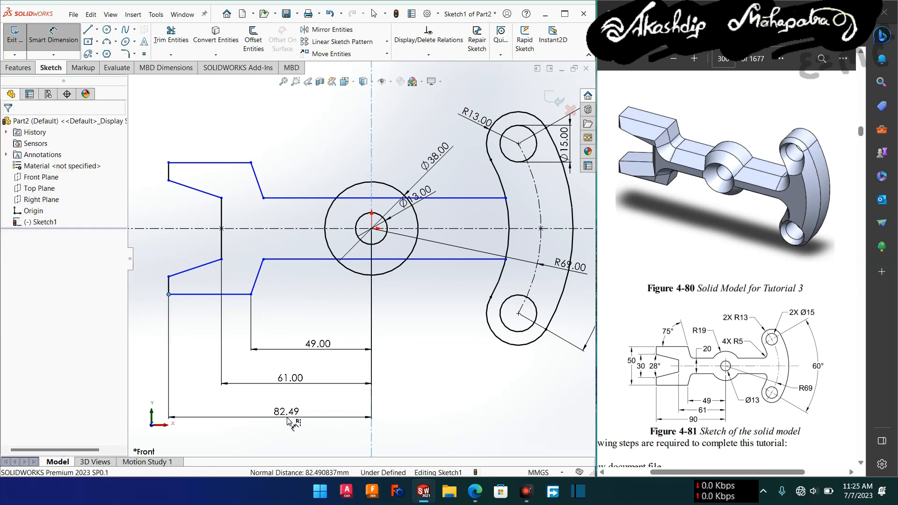
text(90)
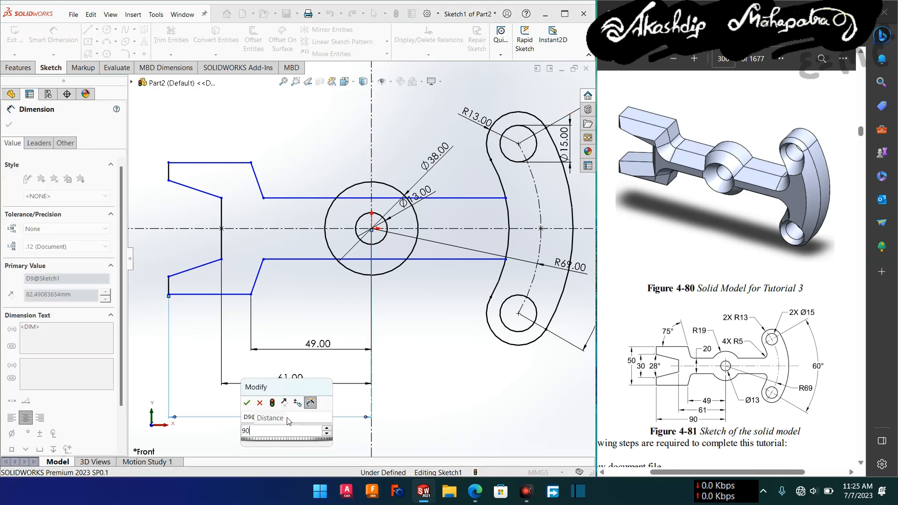
key(Escape)
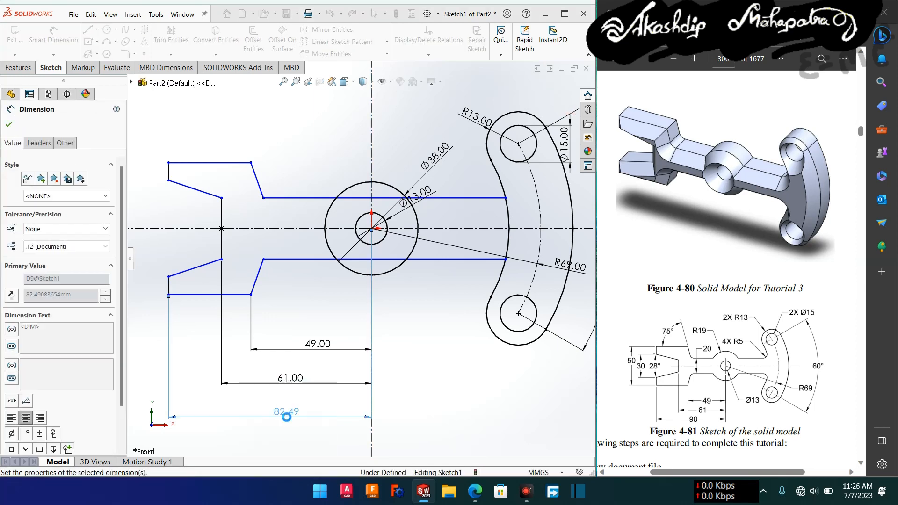
- Dimension the spacing between the arm's upper and lower horizontal edges as 20 mm
click(297, 199)
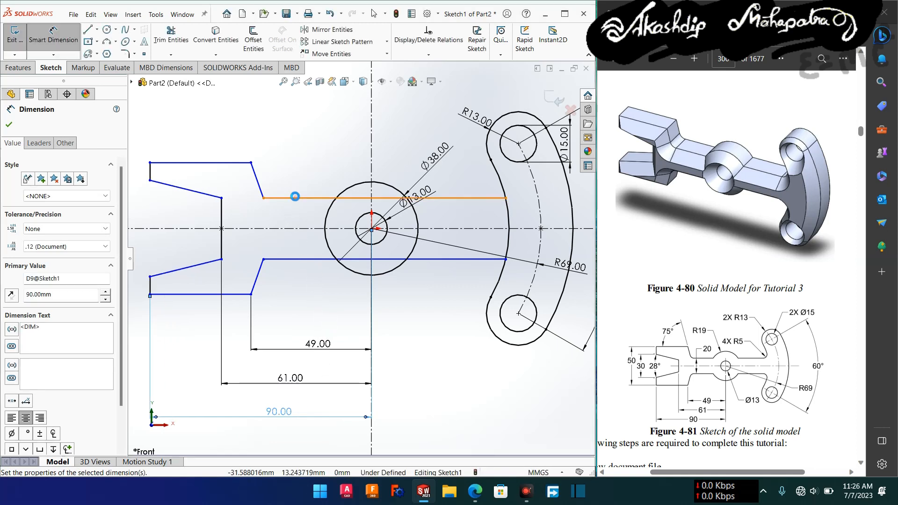
click(293, 260)
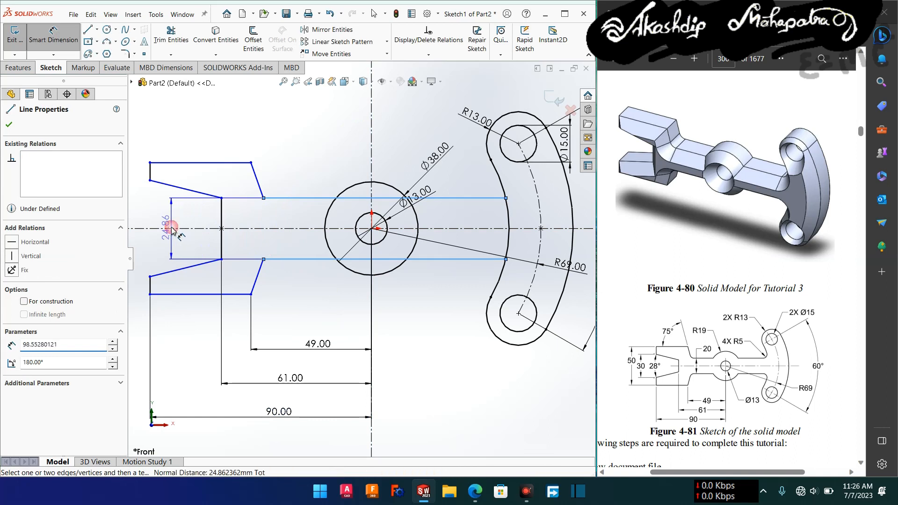
click(173, 229)
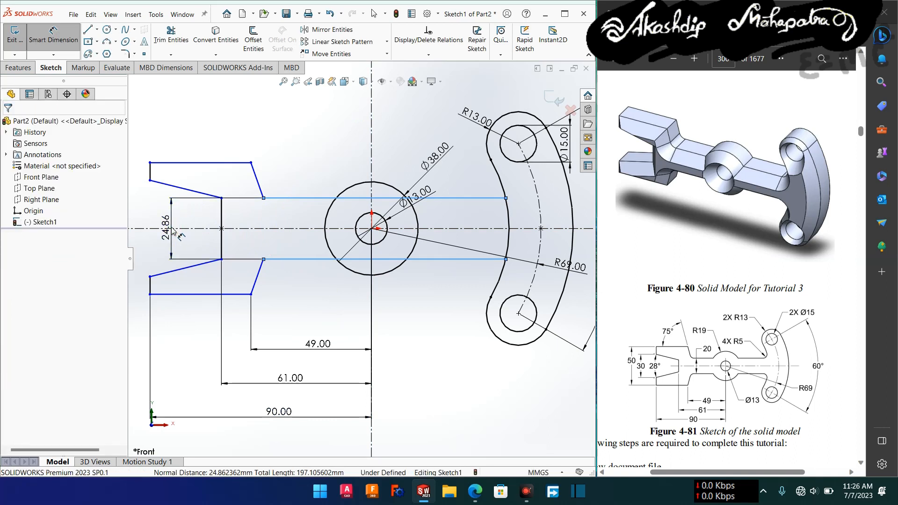
text(20)
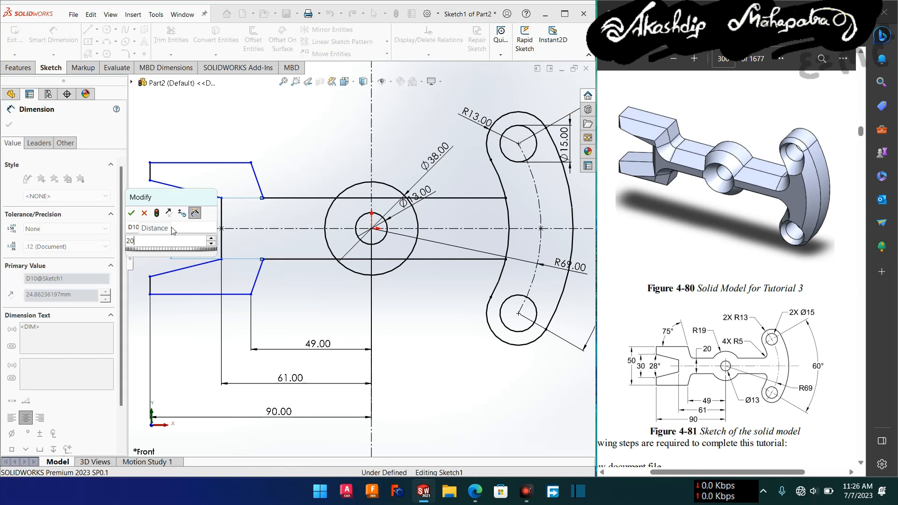
key(Escape)
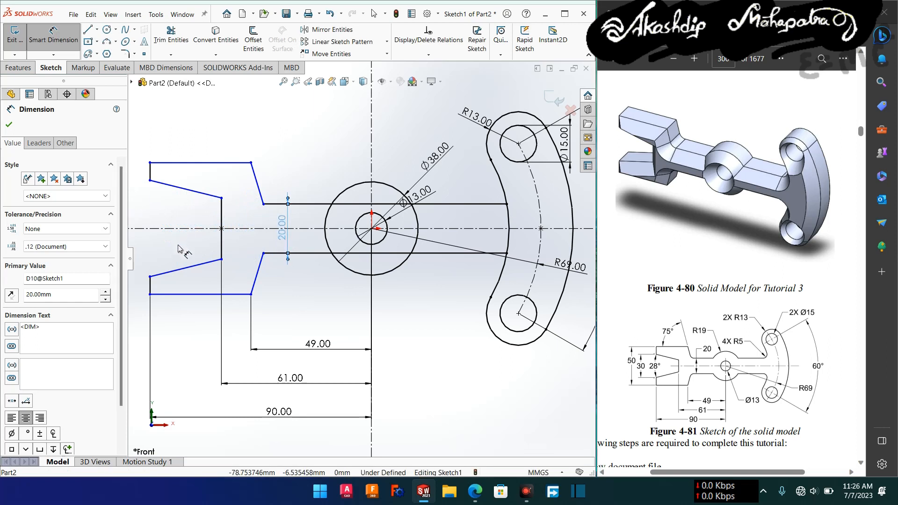
- Dimension the vertical distance between the outer corners of the fork opening as 30 mm
ctrl+middle_drag(200, 244, 380, 259)
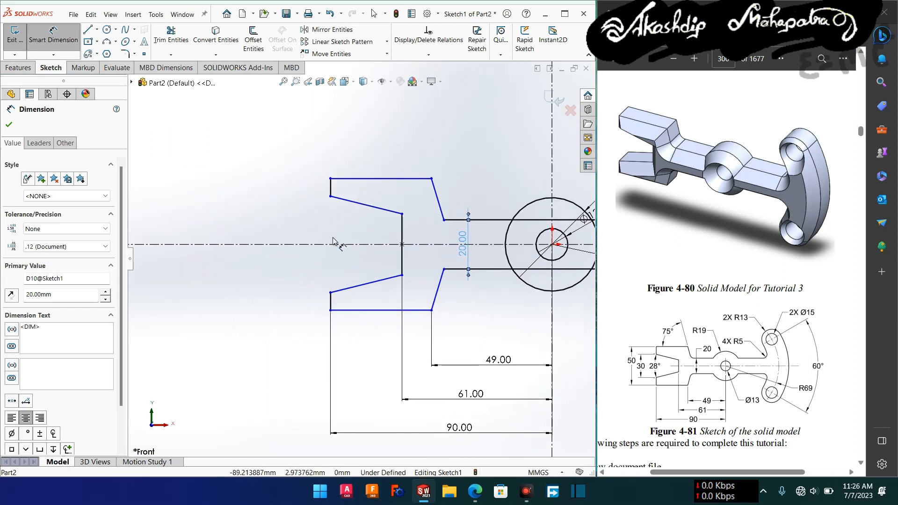
scroll(333, 237, up, 1)
scroll(333, 241, down, 2)
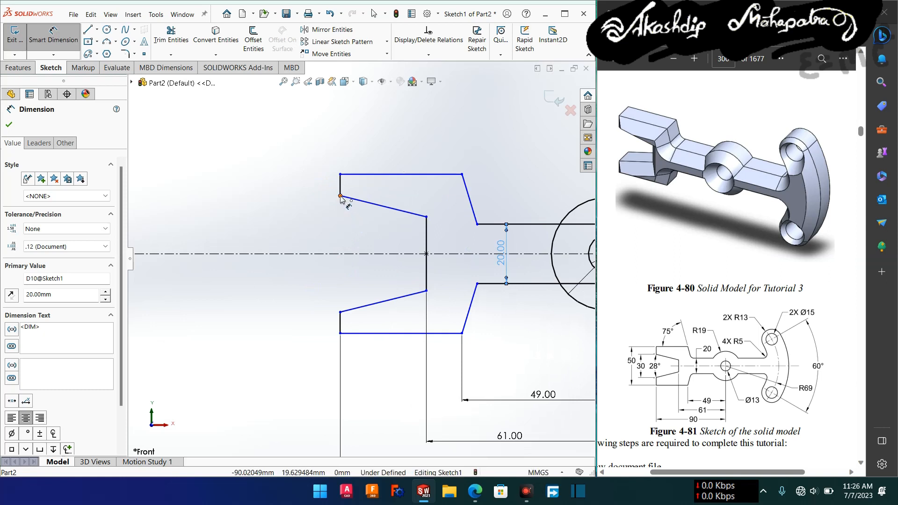
click(340, 311)
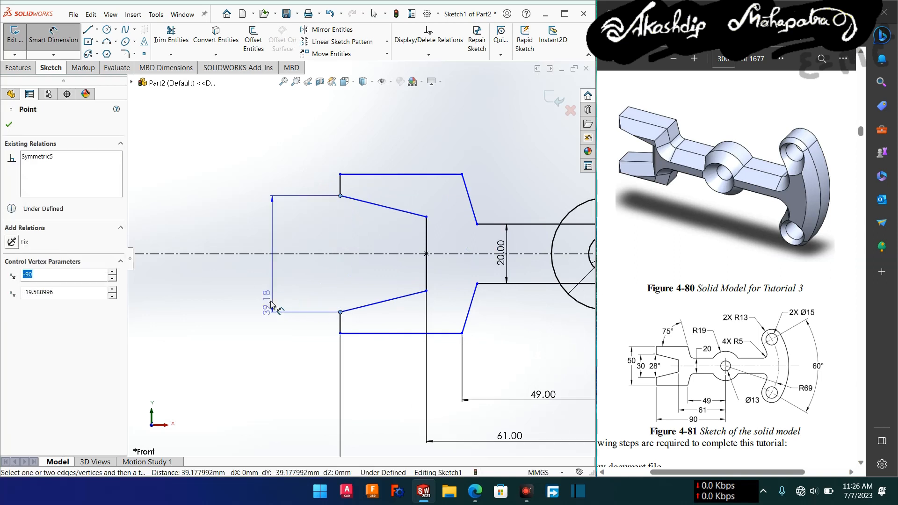
click(263, 285)
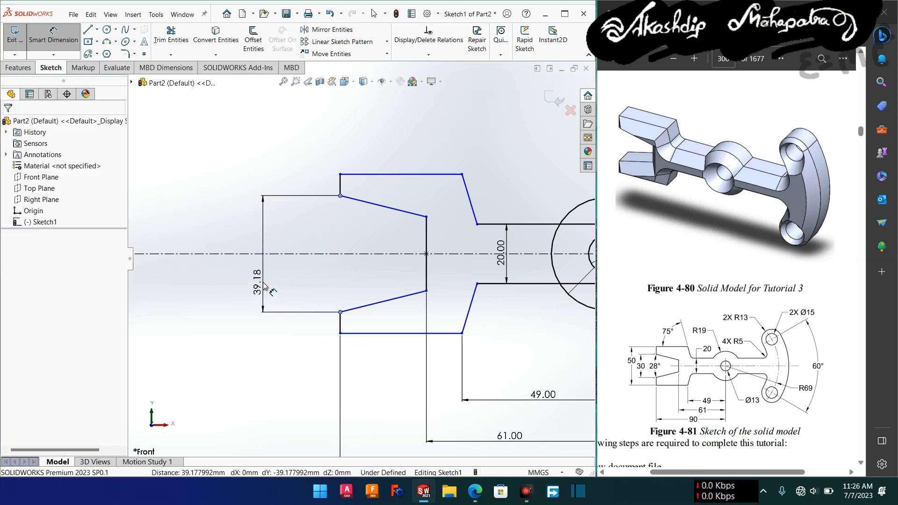
double_click(263, 285)
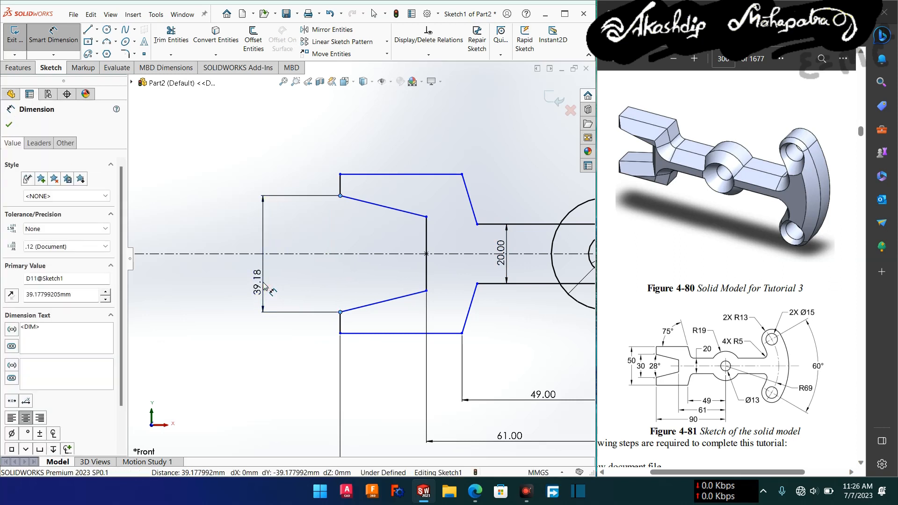
text(30)
key(Return)
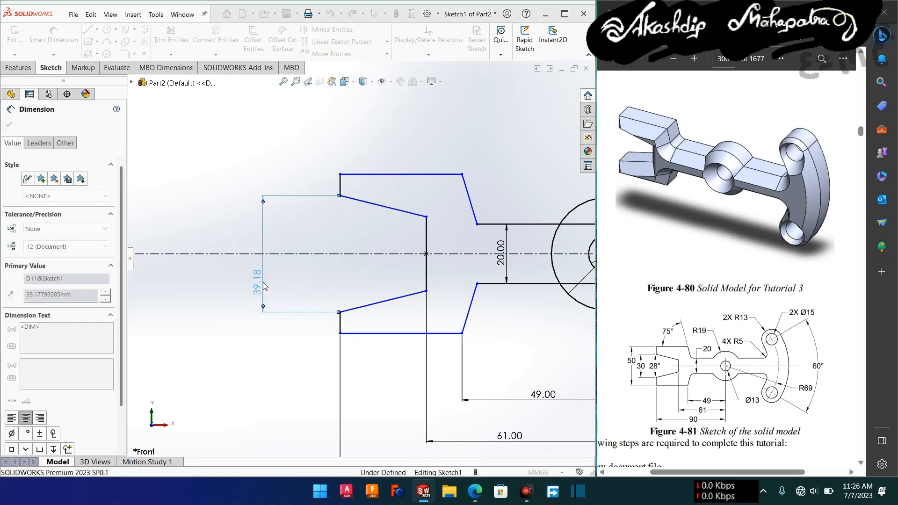
- Dimension the fork's overall height between its outermost upper and lower corners as 50 mm
click(340, 175)
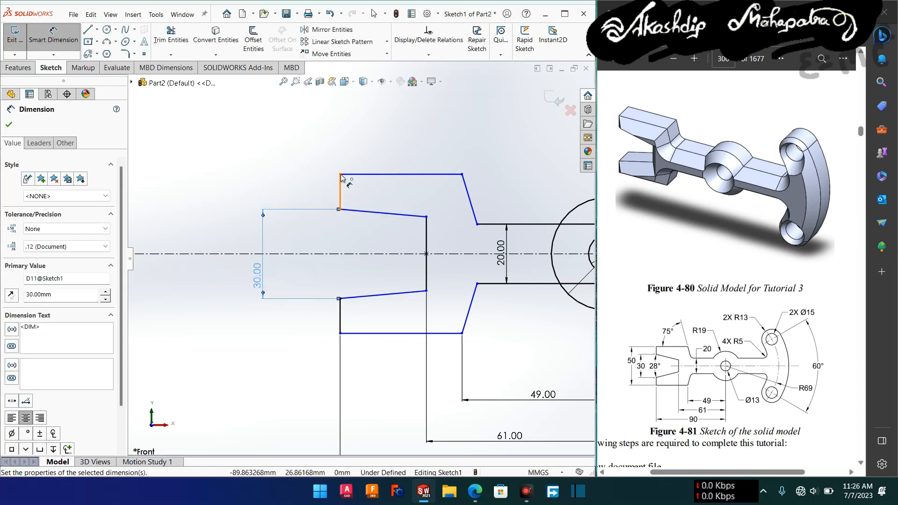
click(340, 333)
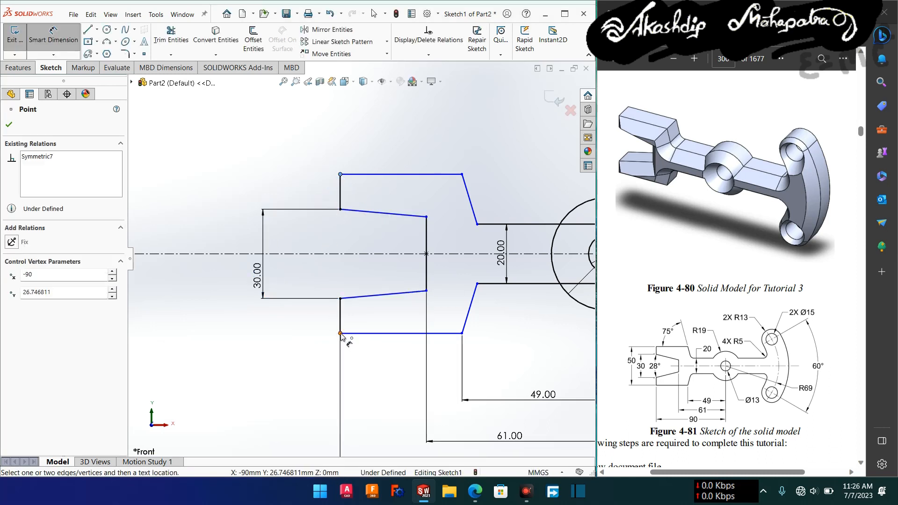
click(196, 289)
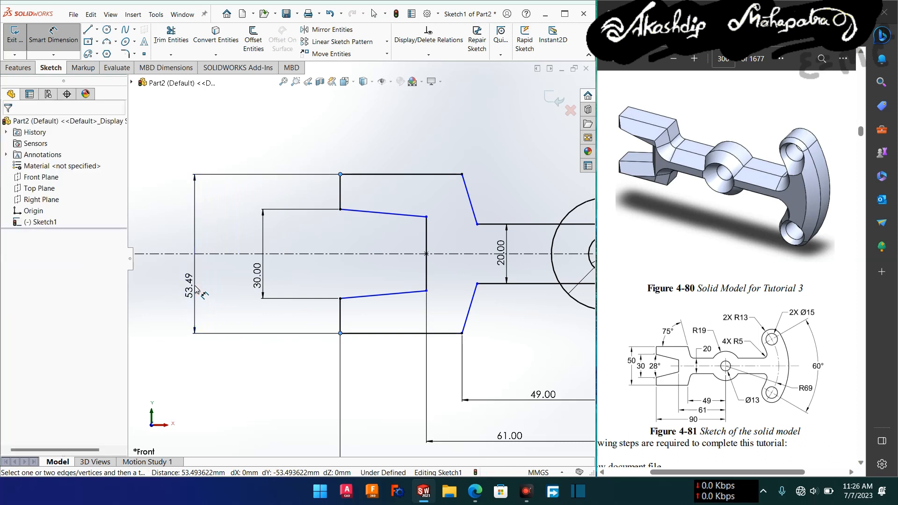
click(195, 289)
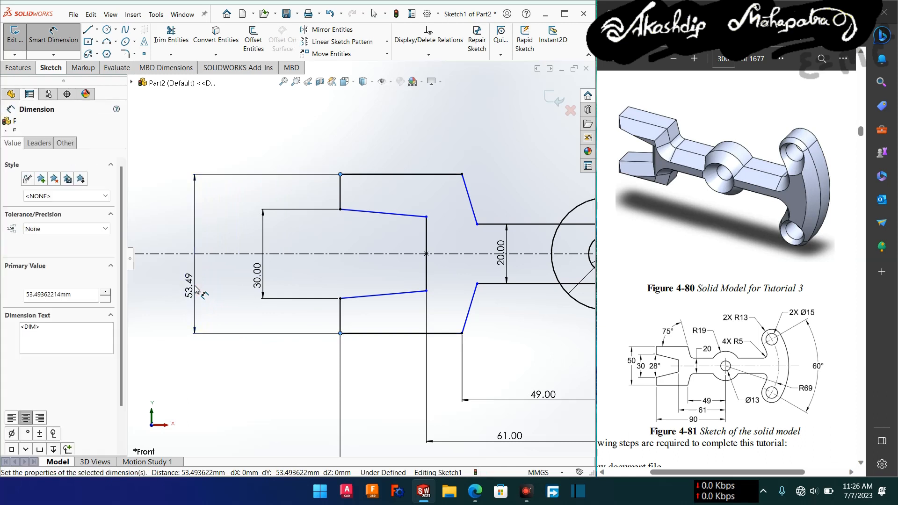
text(50)
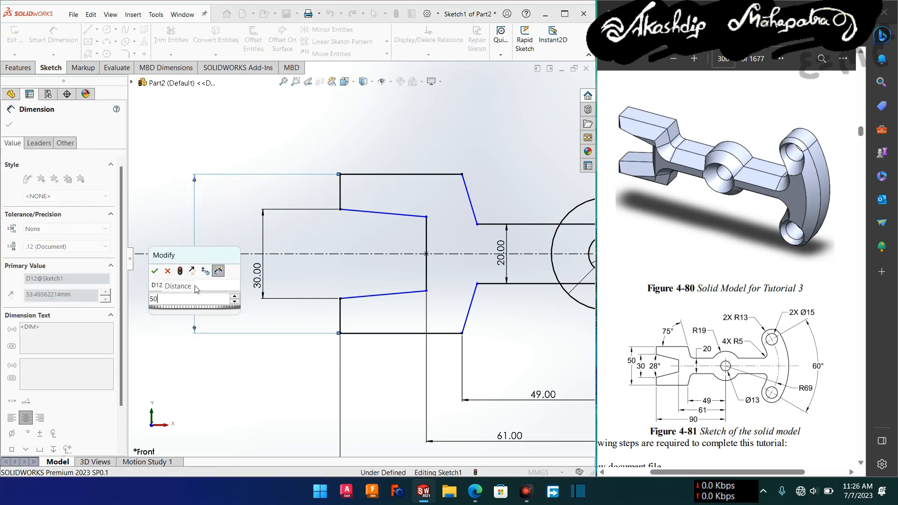
key(Escape)
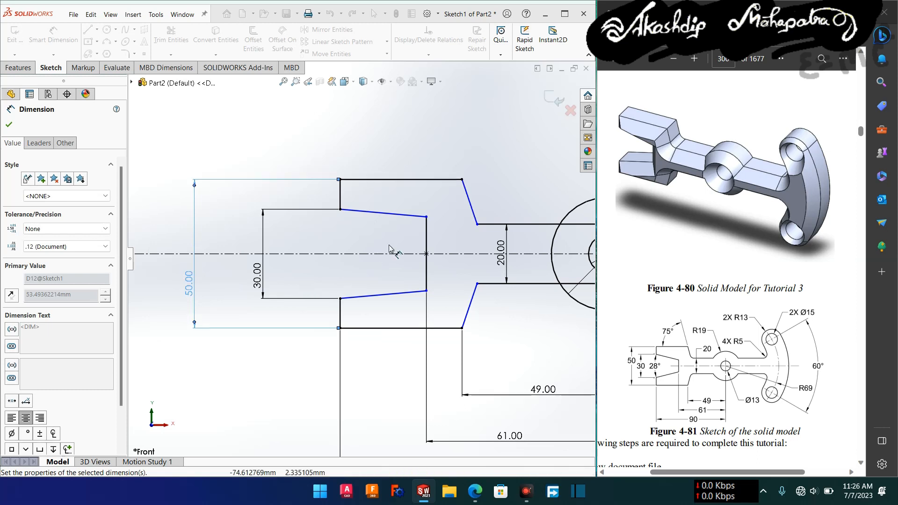
click(427, 217)
click(426, 292)
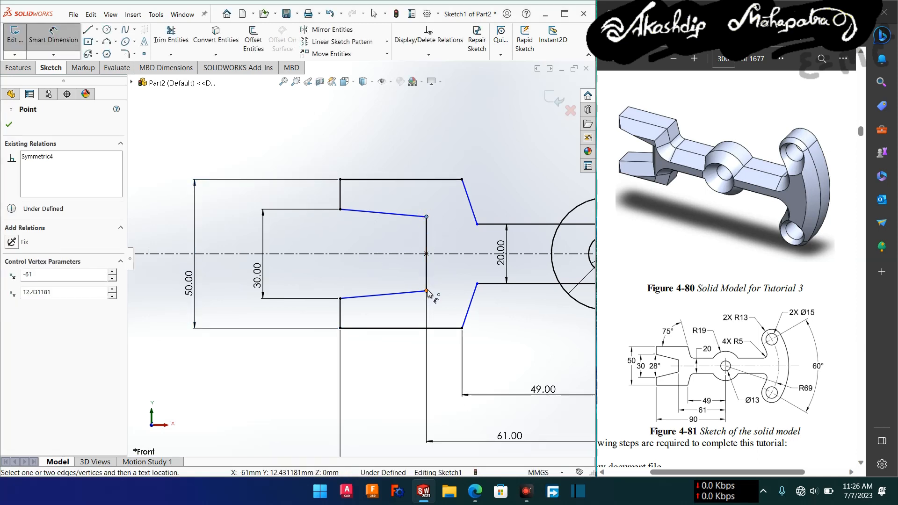
click(426, 290)
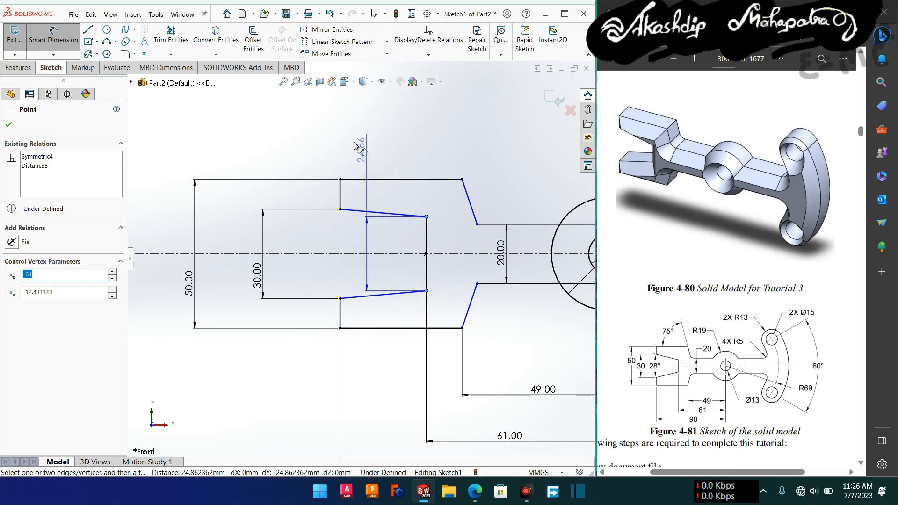
key(Escape)
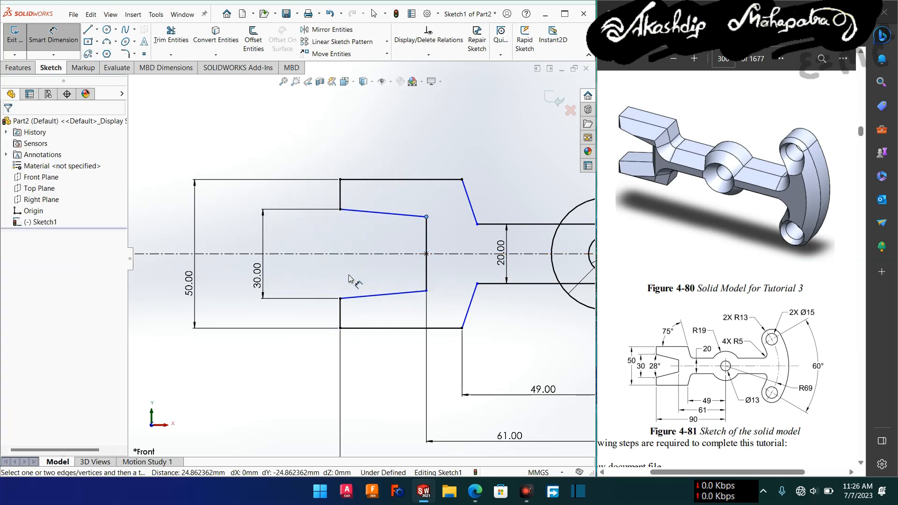